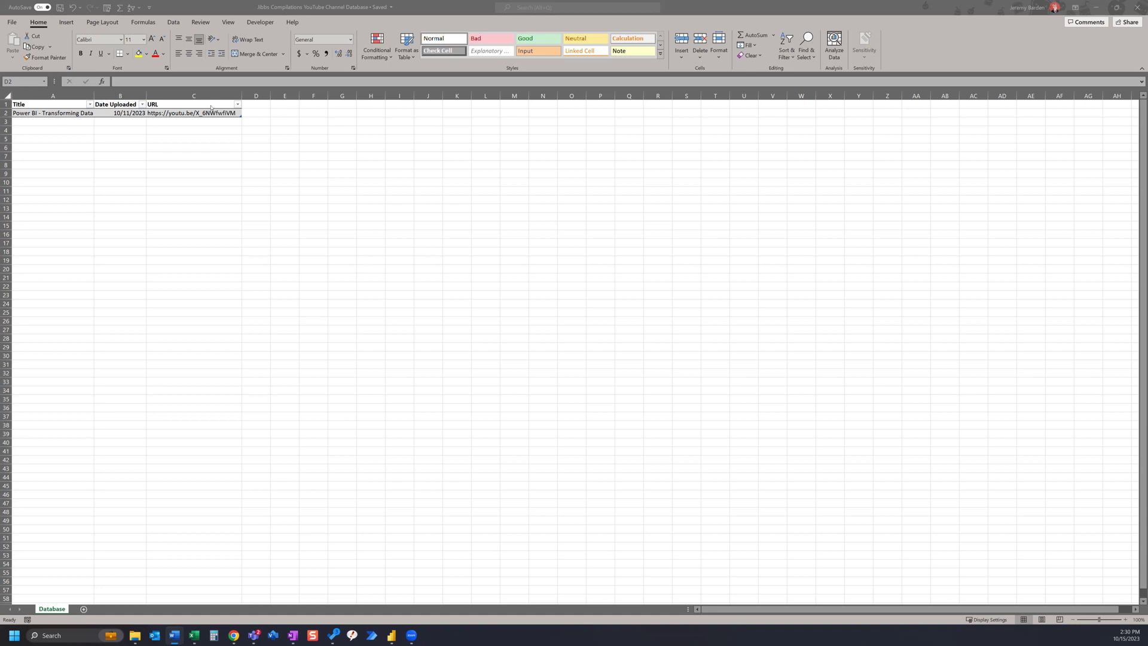
Examine the Title, Date Uploaded and URL columns and their sample entry in the Database sheet.
click(52, 104)
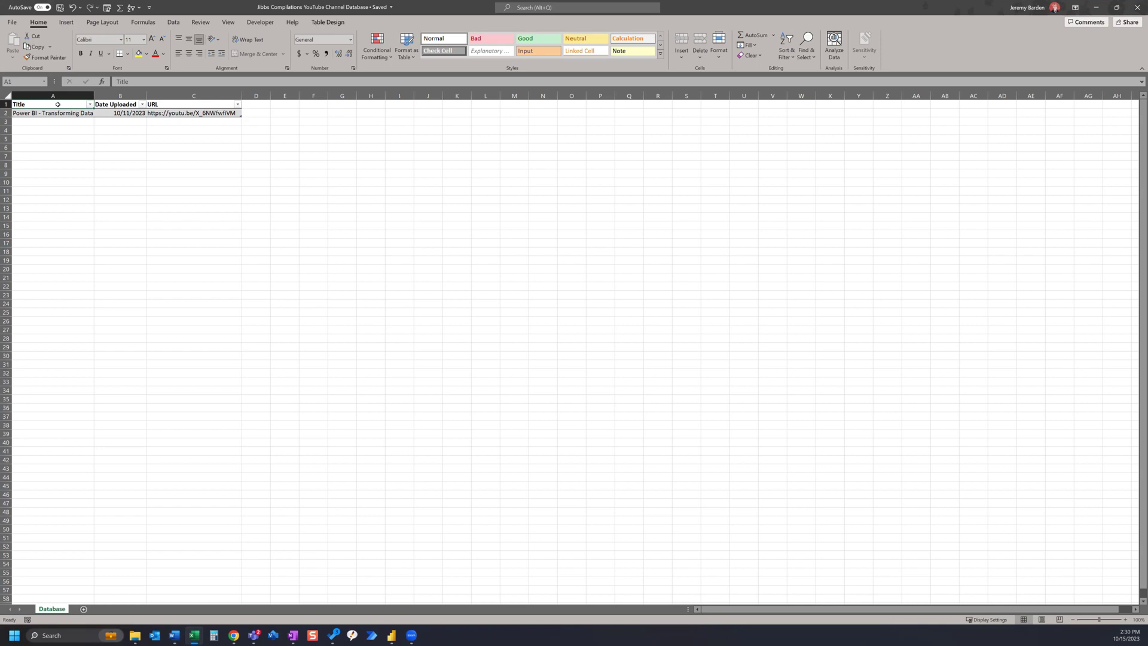
click(58, 115)
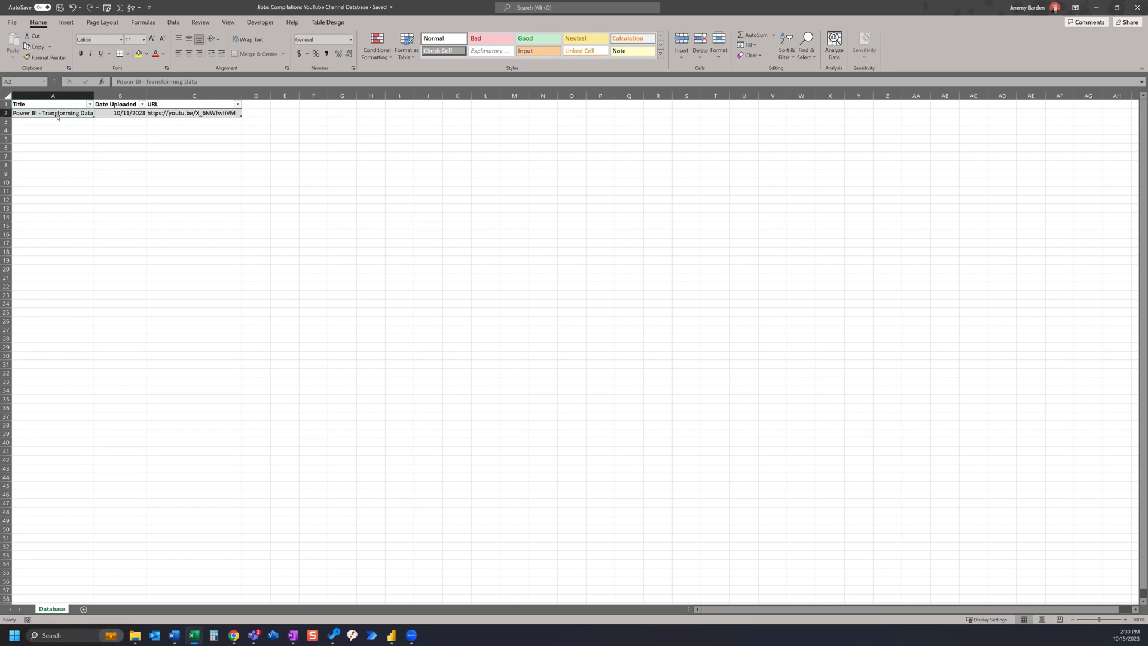
key(Right)
key(Right)
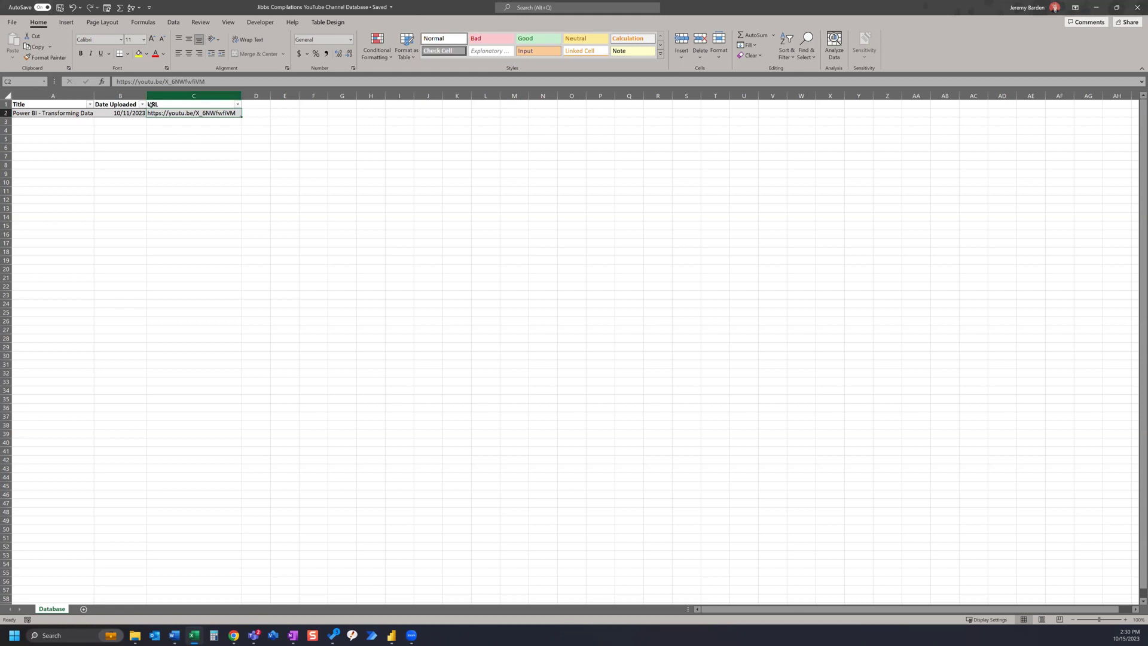
key(ctrl+Home)
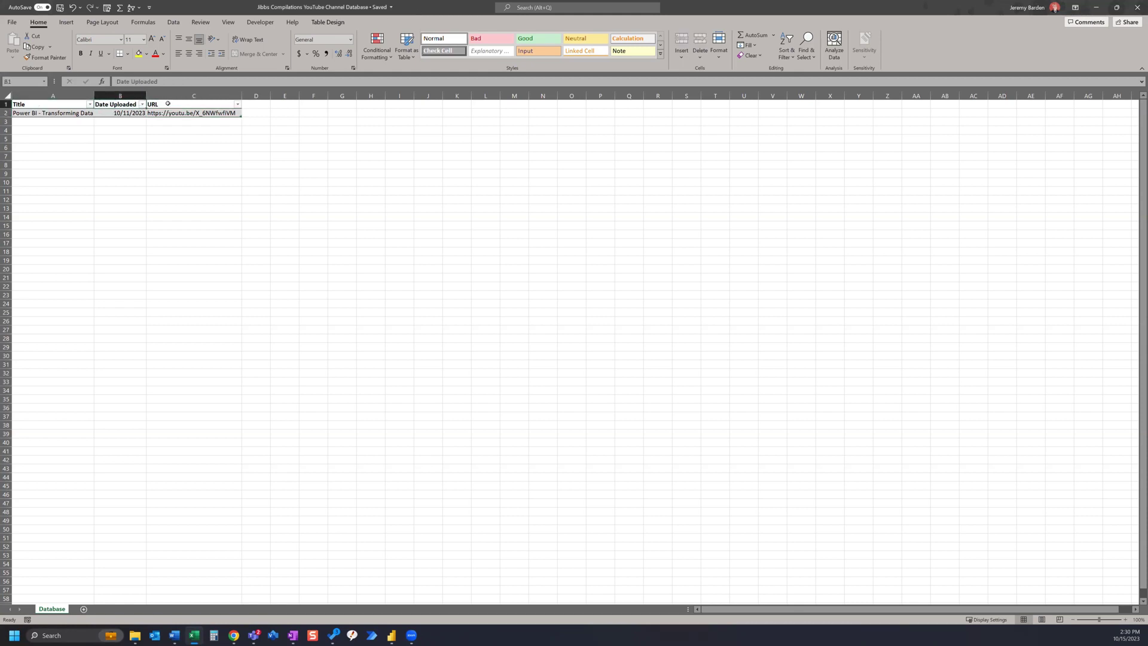
key(Right)
click(170, 104)
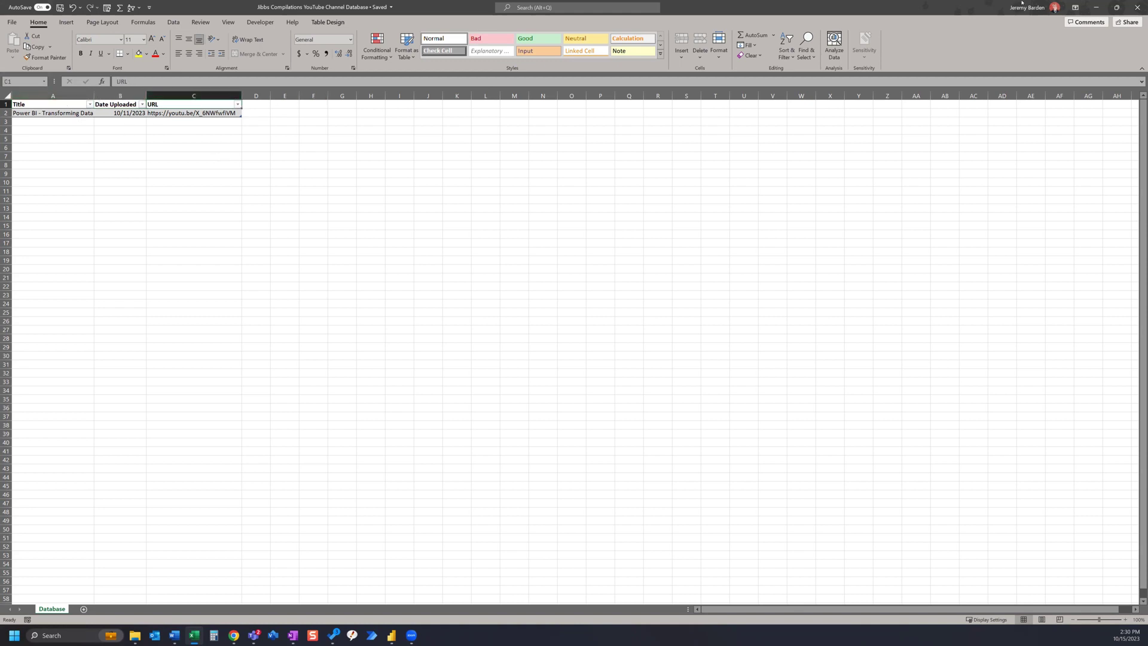
Switch to Power Automate and create an unnamed automated cloud flow with the YouTube trigger "When I upload a video".
click(1096, 7)
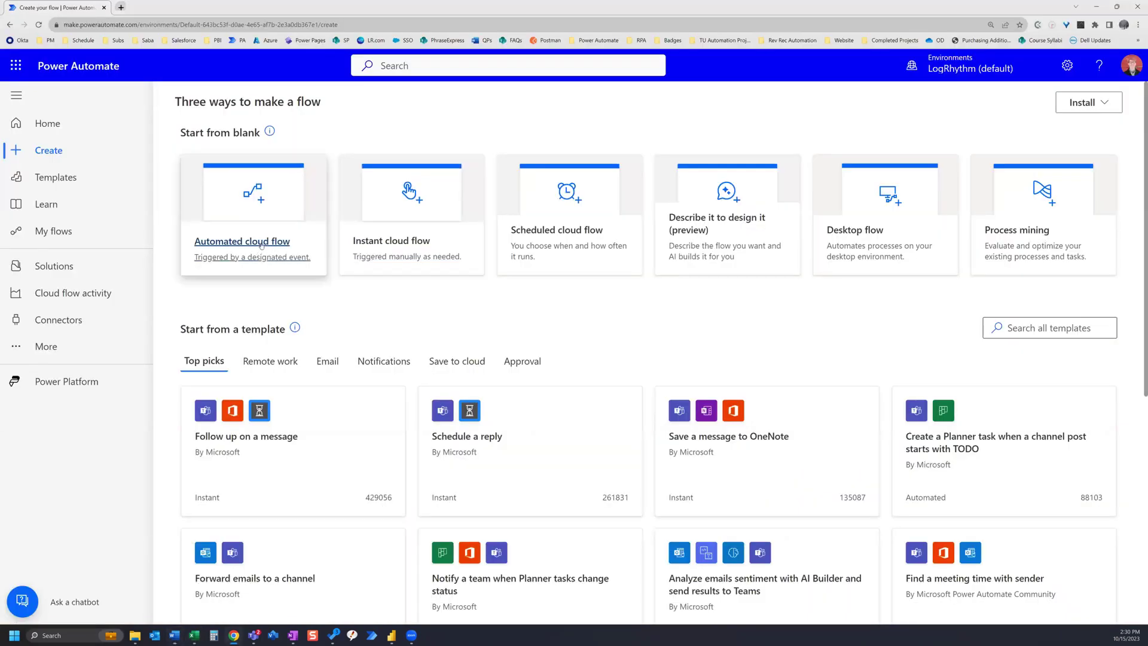
click(261, 245)
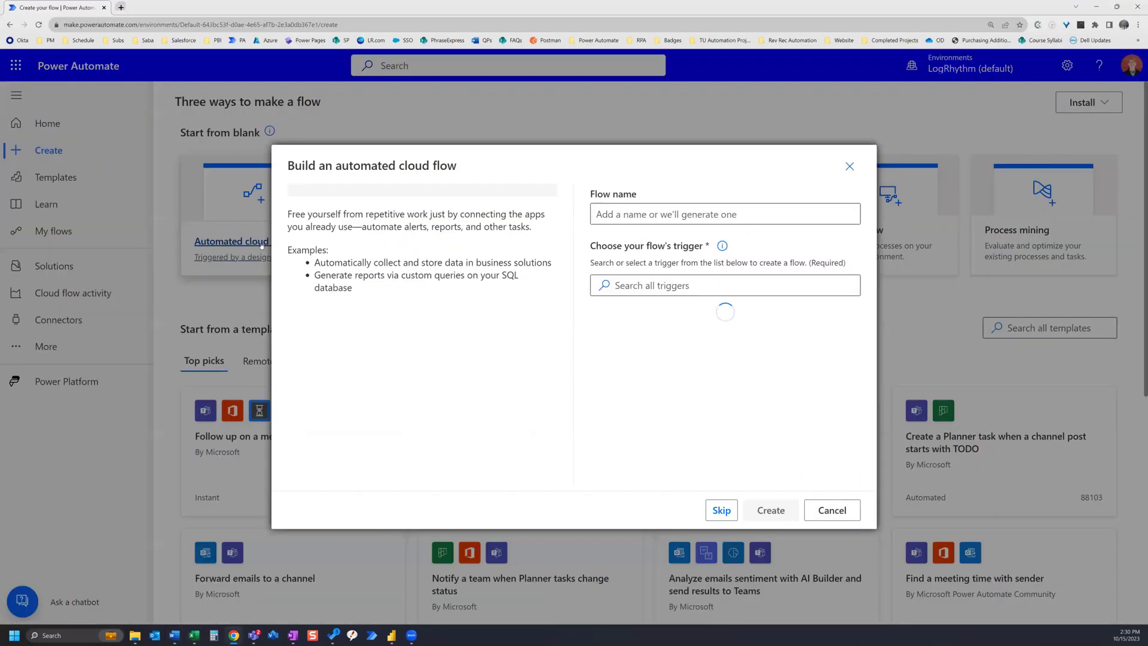
click(688, 286)
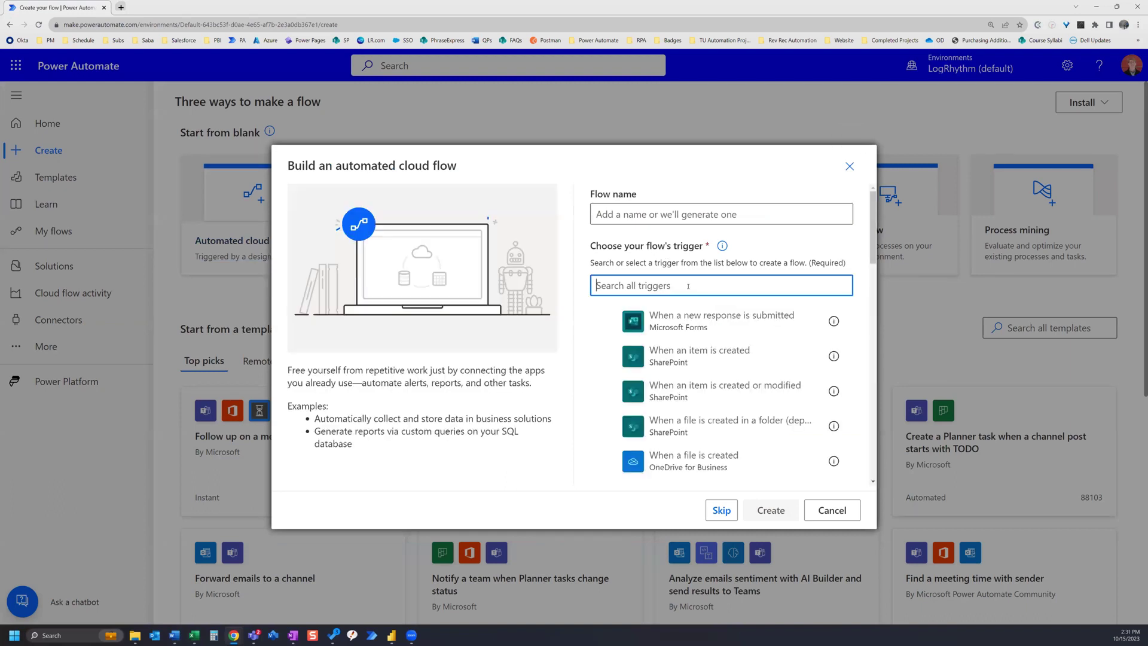
text(youtube)
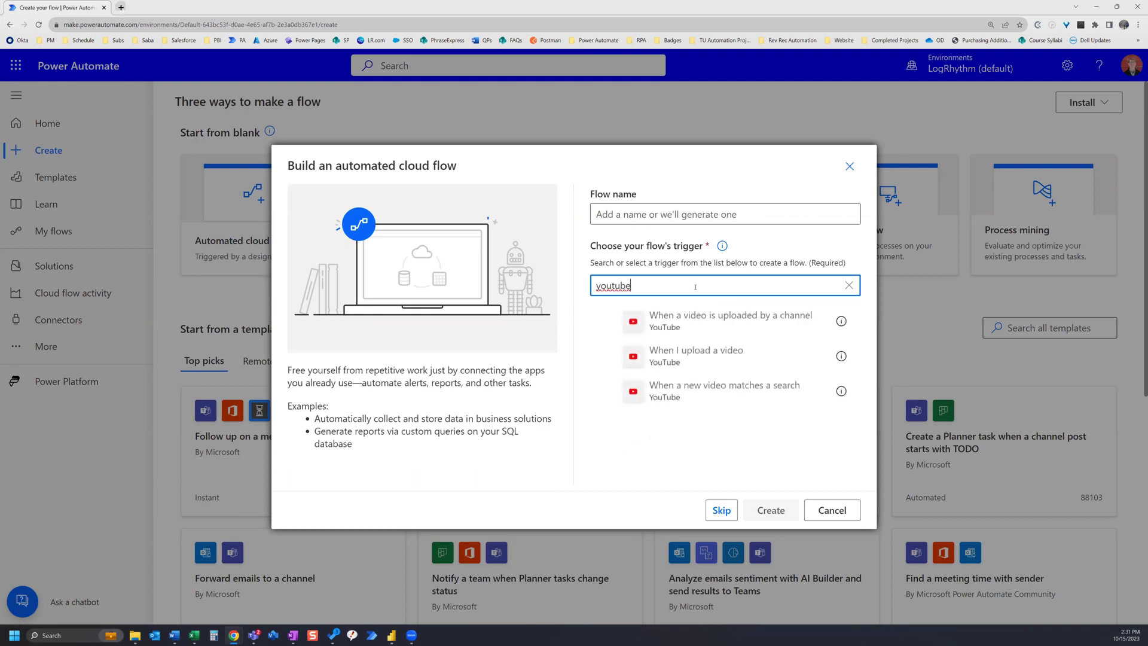
click(715, 356)
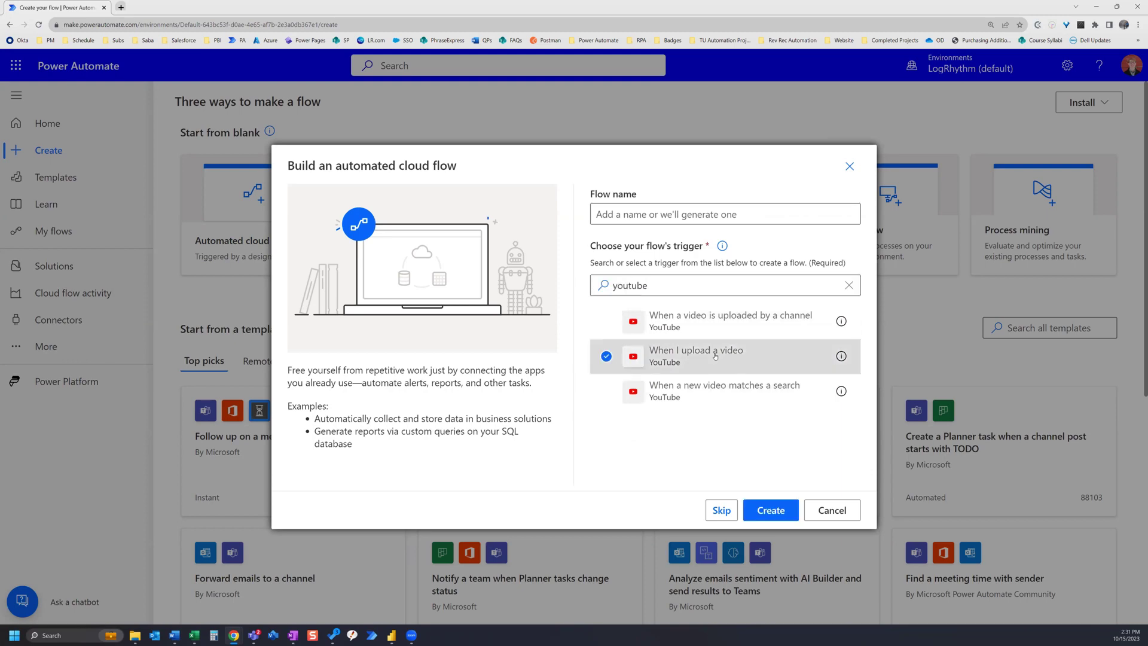
click(770, 510)
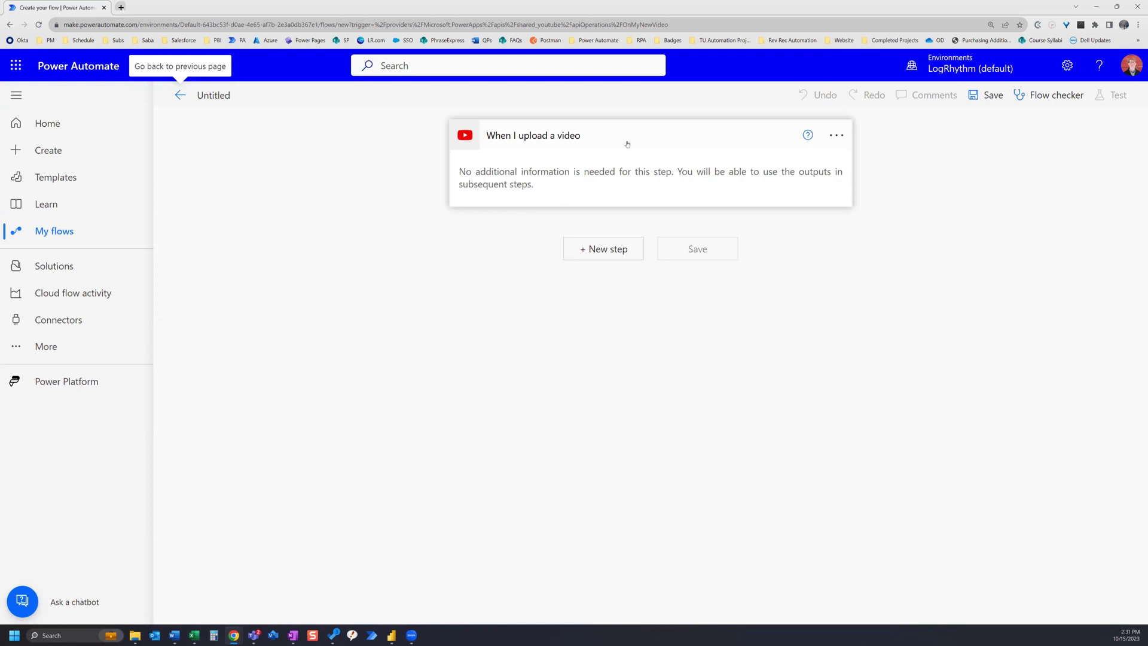
Start a new step below the trigger and check the Date Uploaded entry's format in the Excel workbook.
click(610, 258)
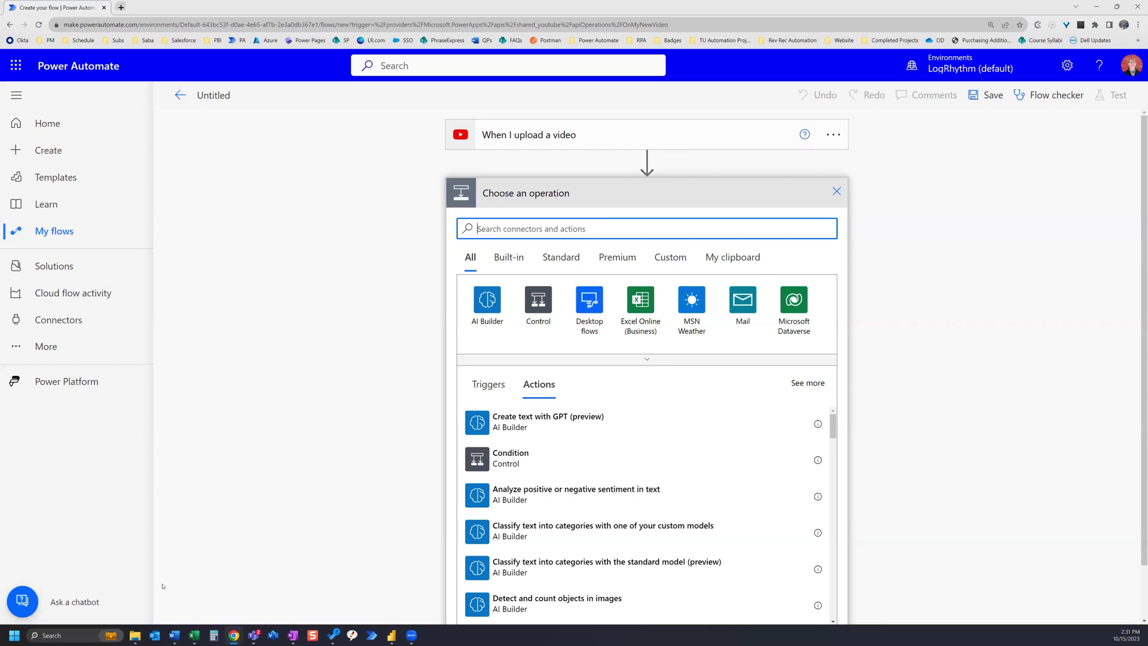
click(194, 636)
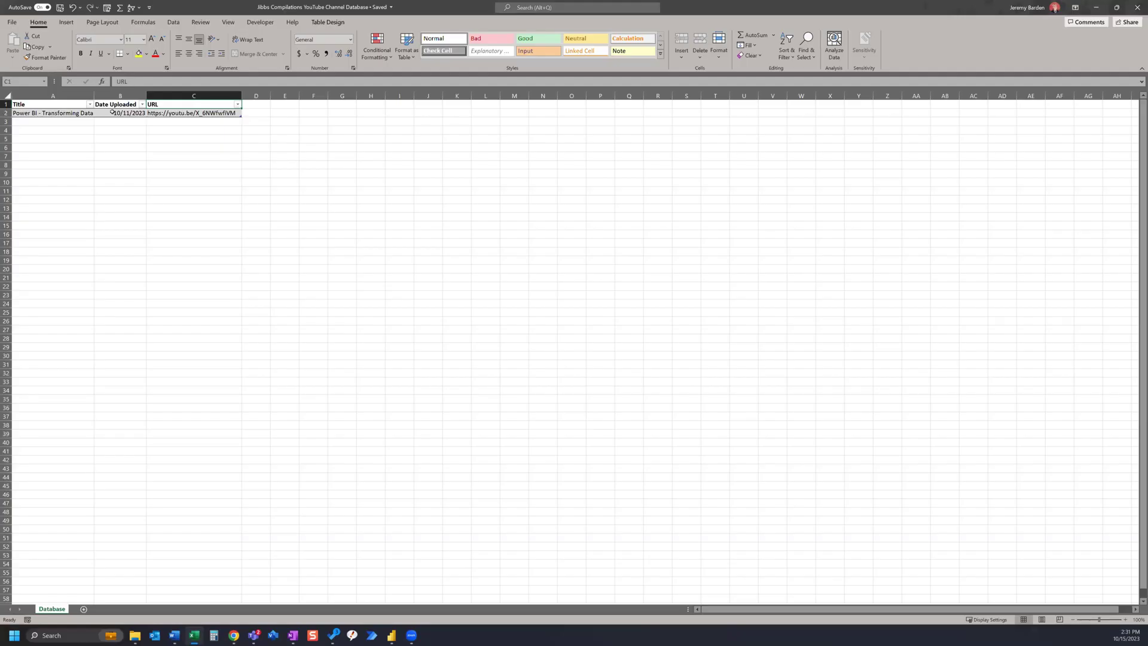
click(113, 113)
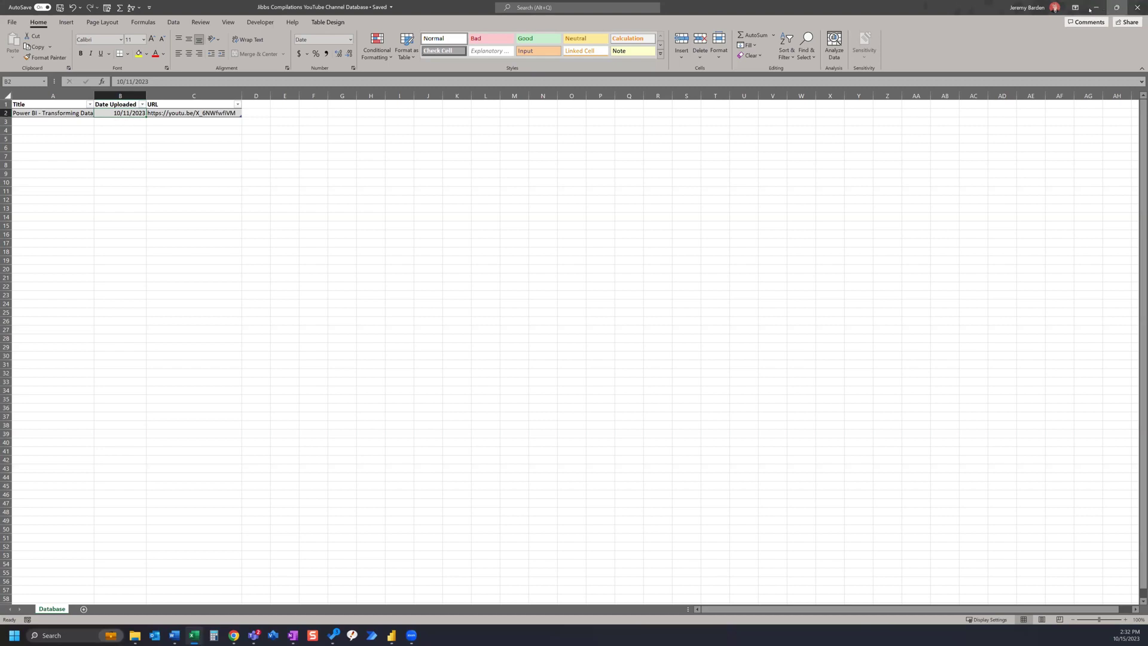
click(1117, 8)
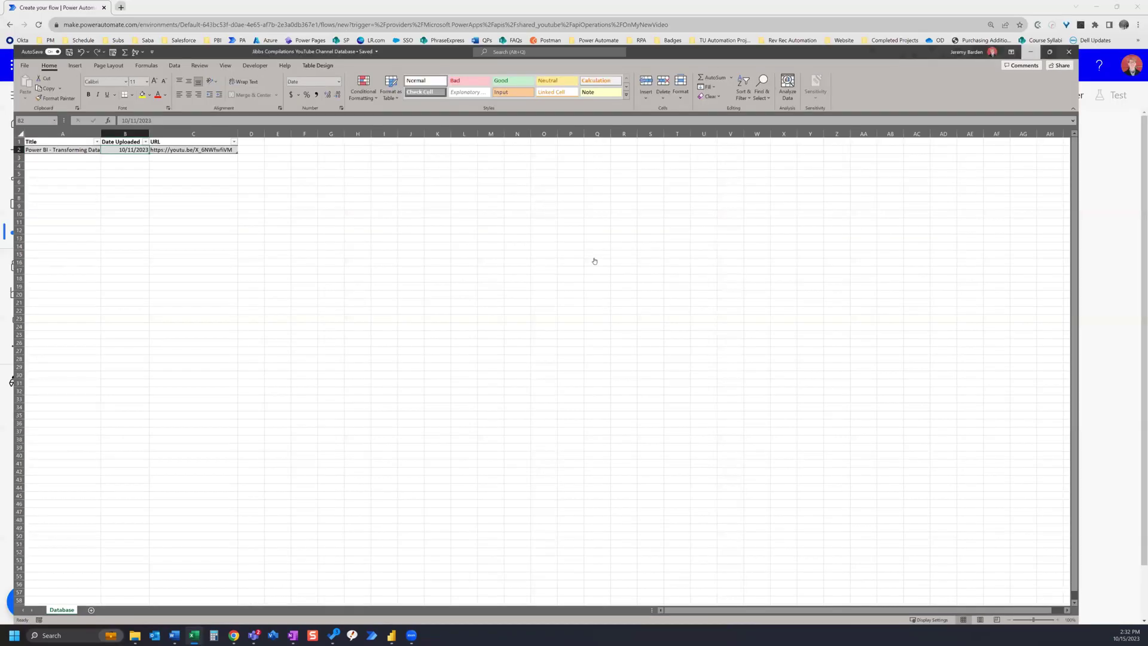
Add a Compose data operation with Video Video Summary Published Date-Time as its input.
text(compose)
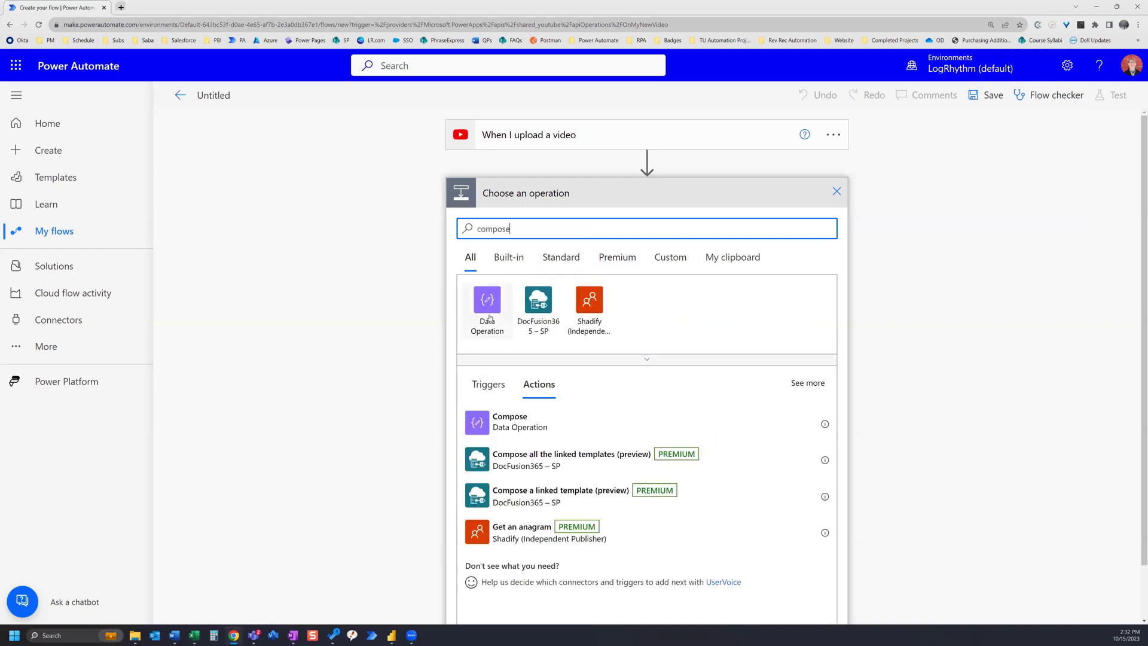
click(488, 307)
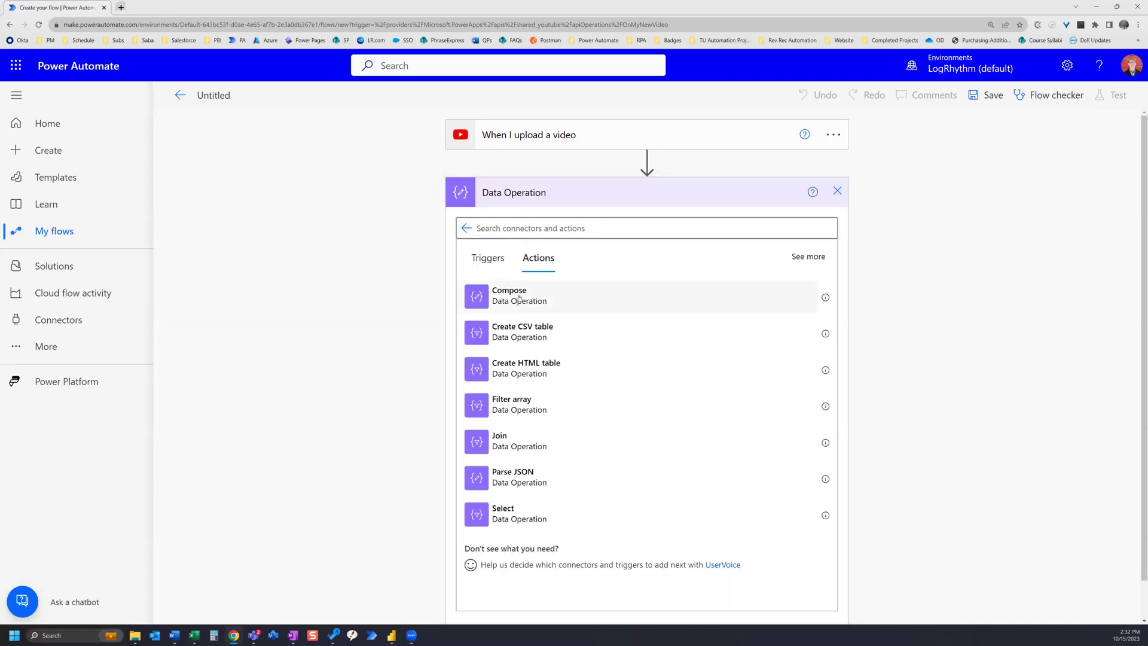
click(579, 296)
click(624, 221)
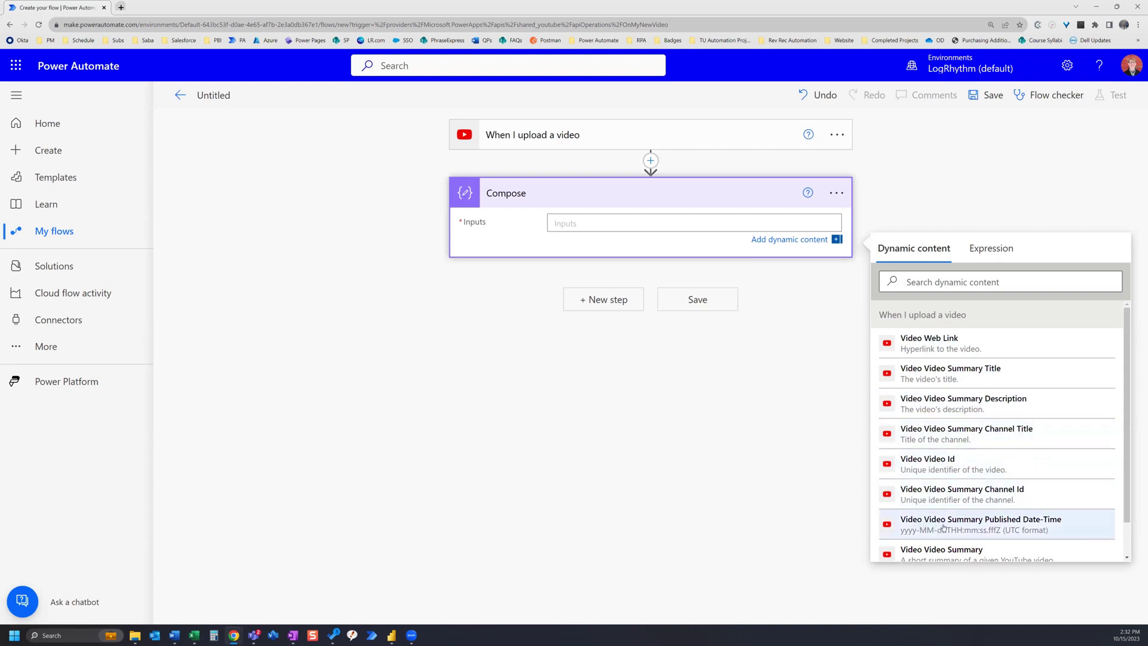
click(994, 527)
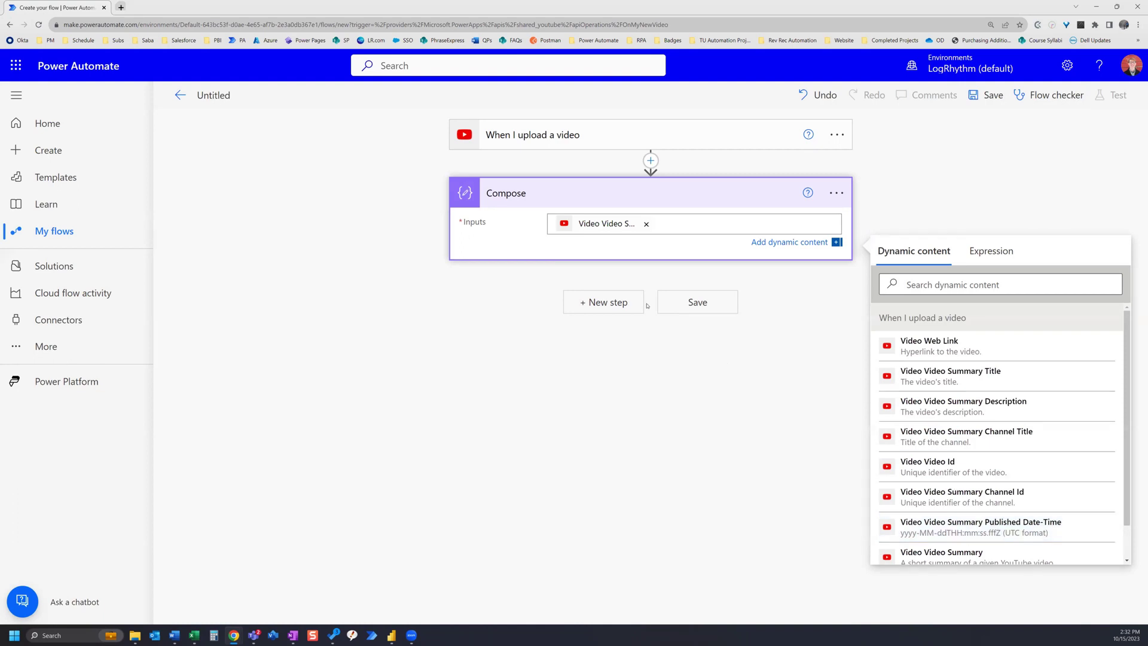
Add a second Compose data operation below the first one.
click(618, 307)
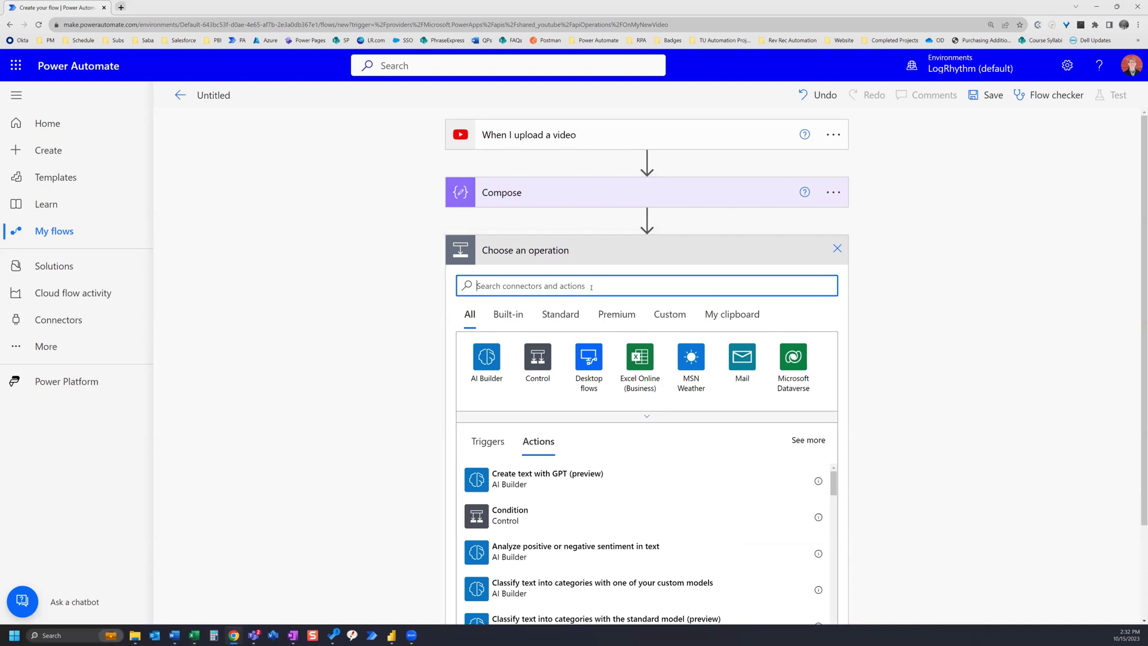
text(compose)
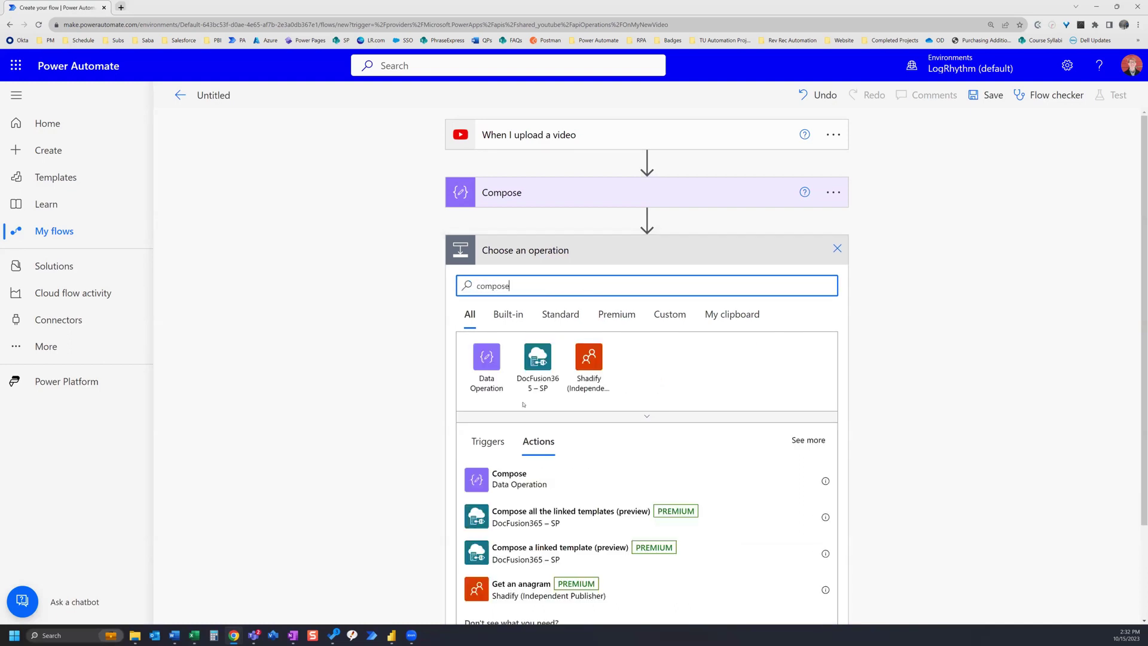
click(821, 483)
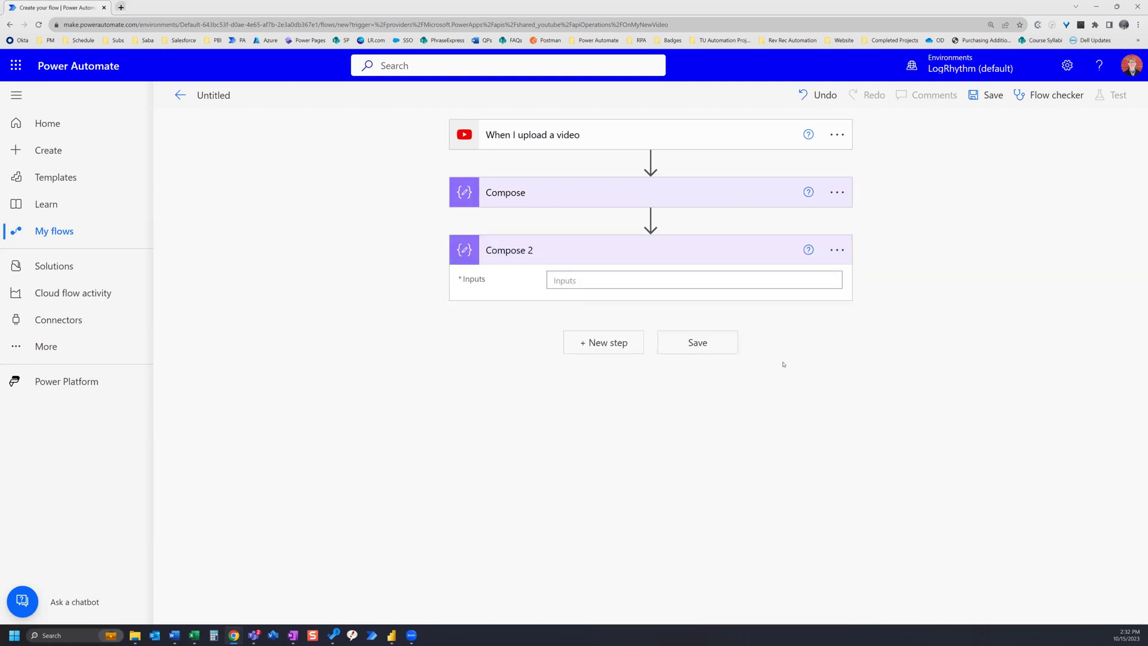
Rename the first Compose action as "Compose: Date Uploaded".
click(837, 192)
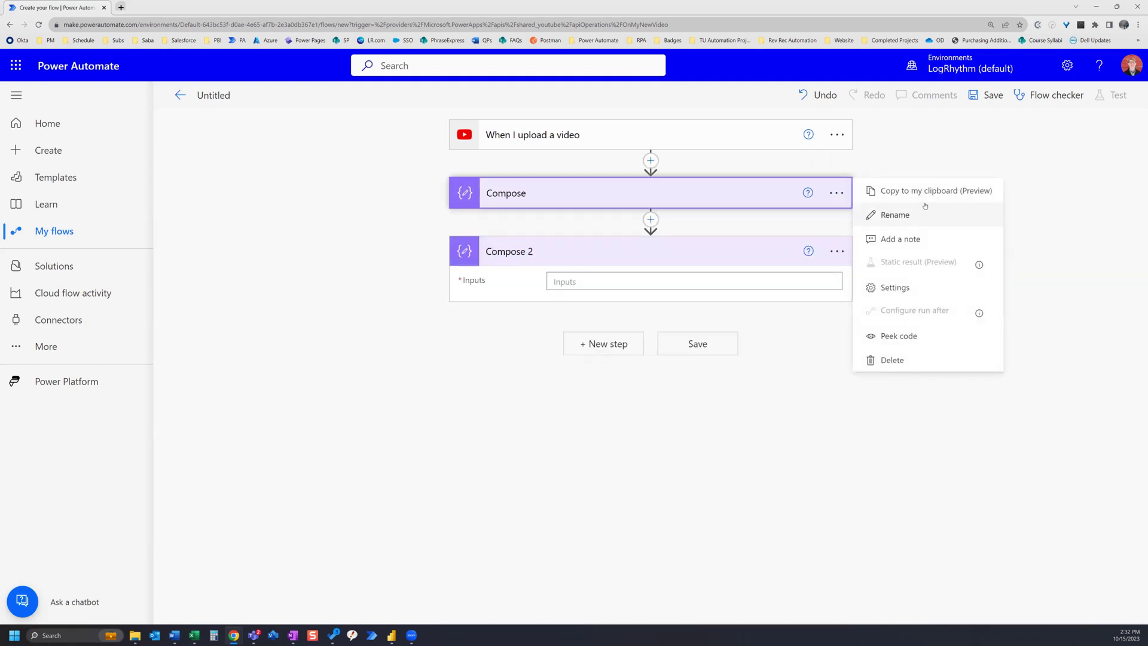
click(906, 217)
click(564, 198)
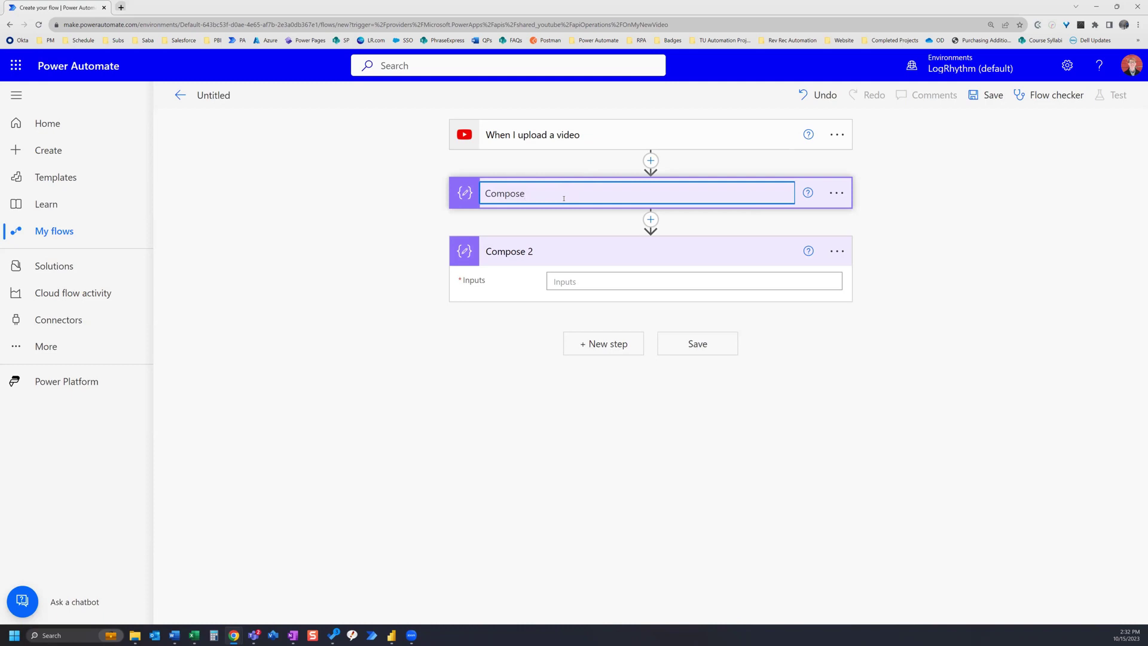
text(: Date Uploaded)
key(Return)
Rename the second Compose action as "Compose: Formatted Date Uploaded".
click(837, 251)
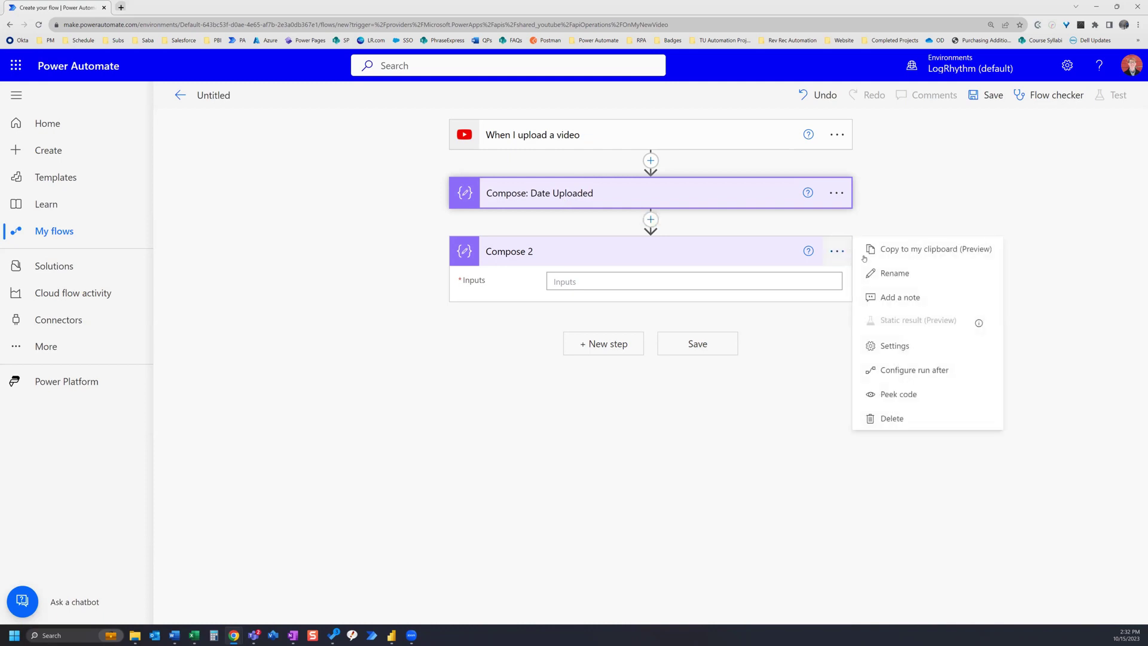
click(895, 273)
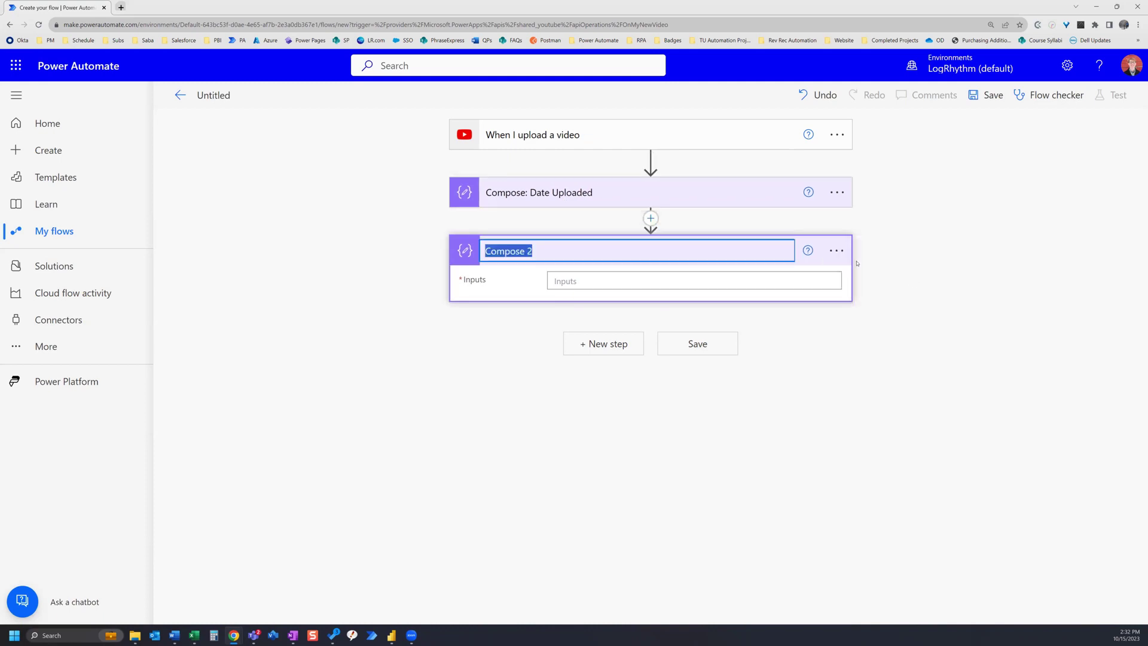
click(634, 249)
text(: Formatte)
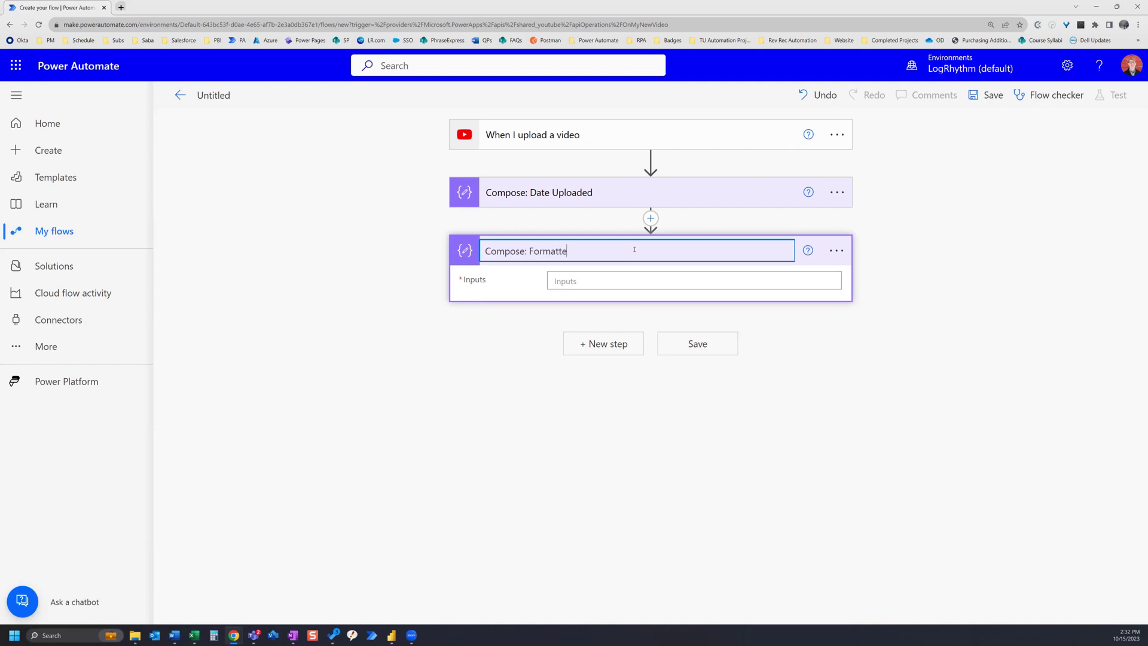
text(d Date Uploaded)
key(Return)
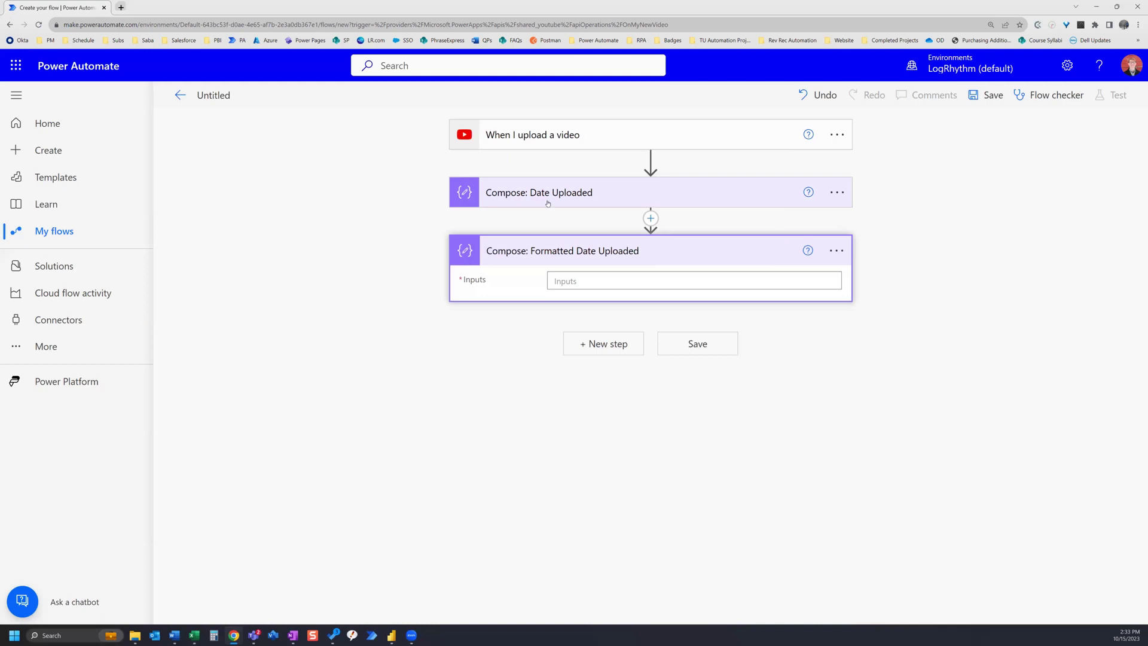
Begin an expression with the formatDateTime function for the Inputs of the "Compose: Formatted Date Uploaded" action.
click(594, 285)
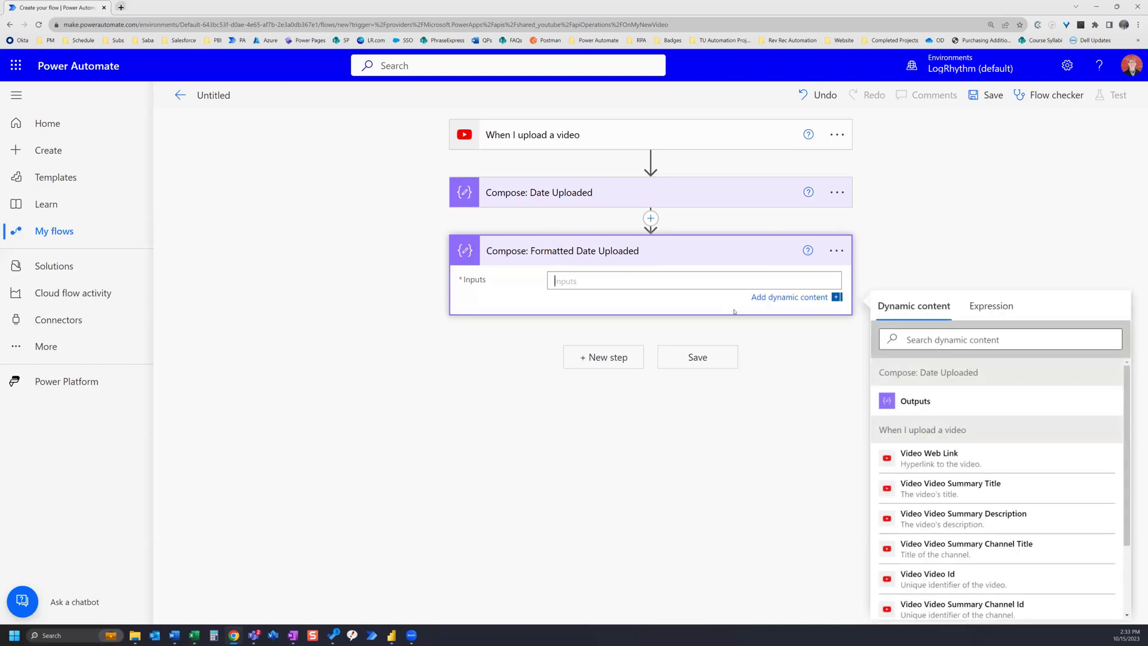
click(998, 308)
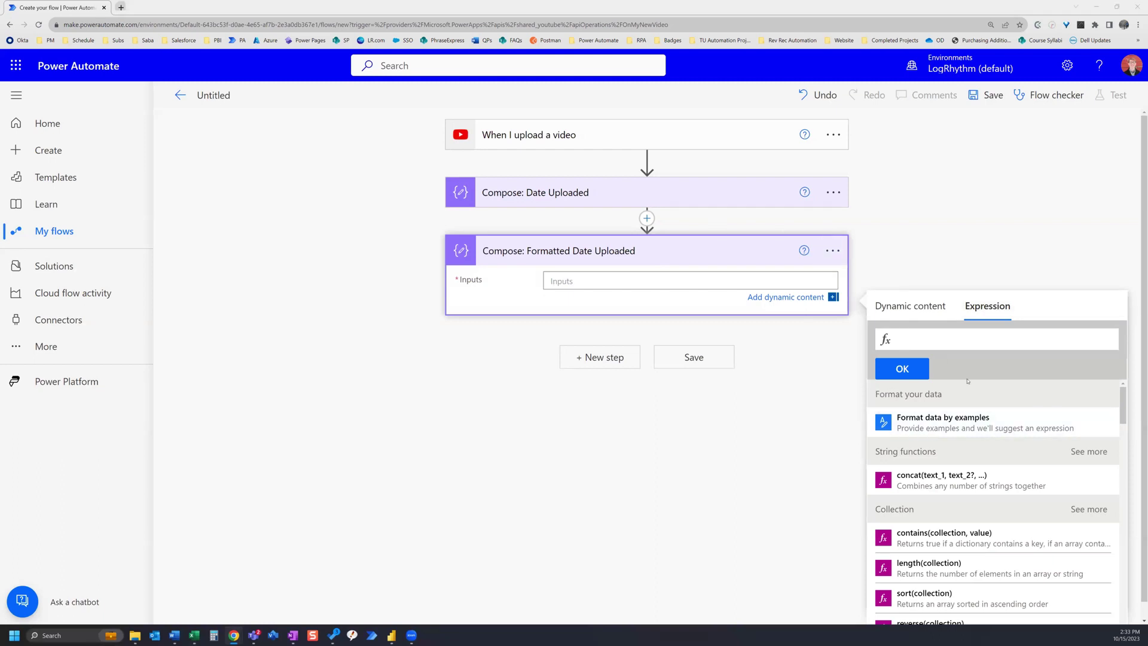
click(931, 339)
text(formatt)
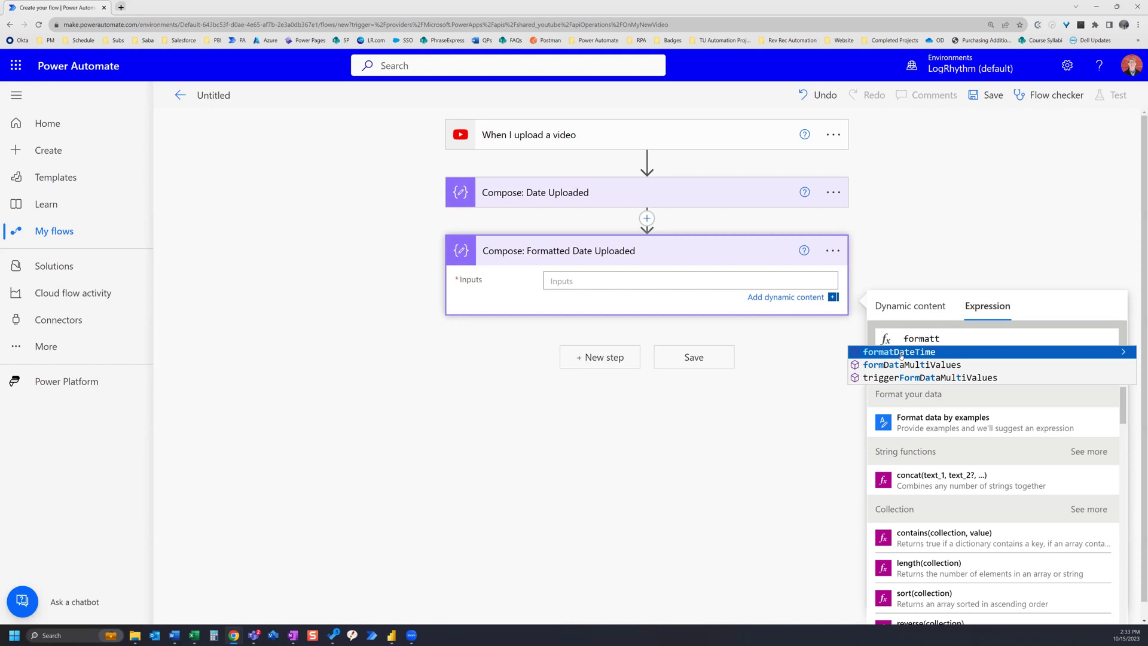
click(903, 353)
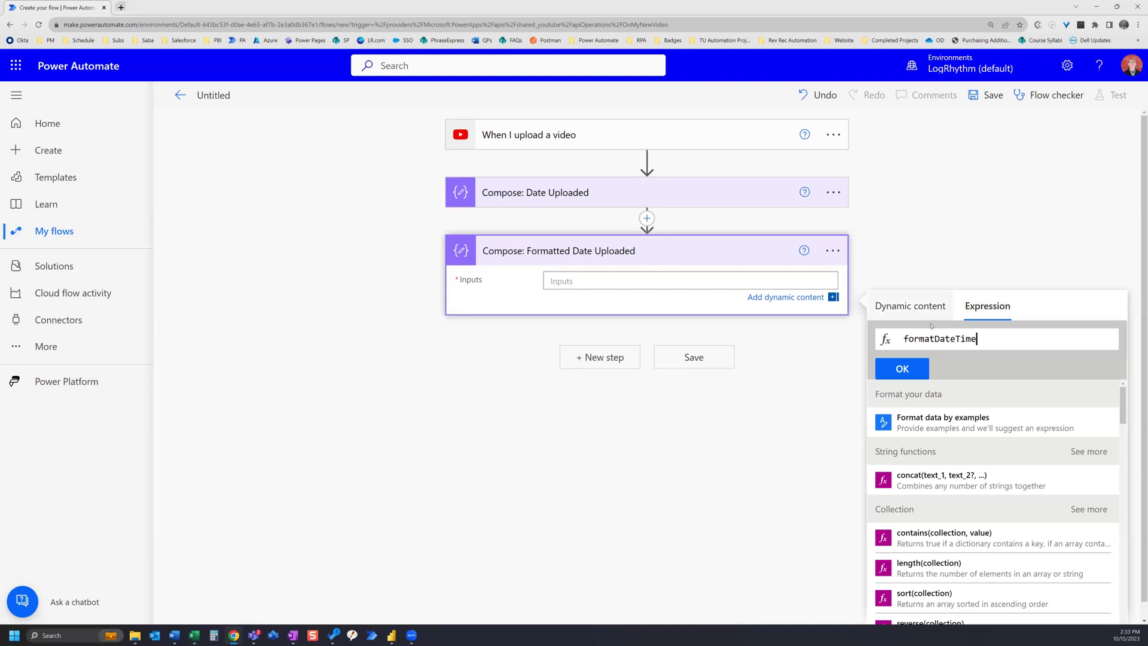
Insert the "Compose: Date Uploaded" output as the timestamp of formatDateTime, enclosed in the function's parentheses.
click(914, 309)
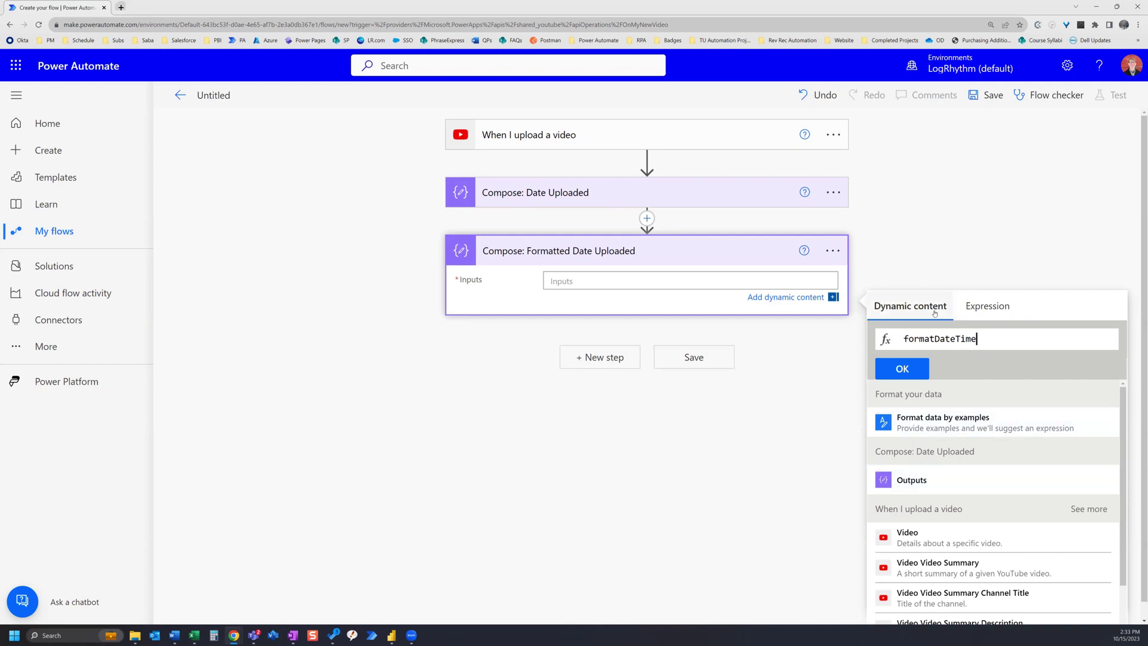
click(930, 486)
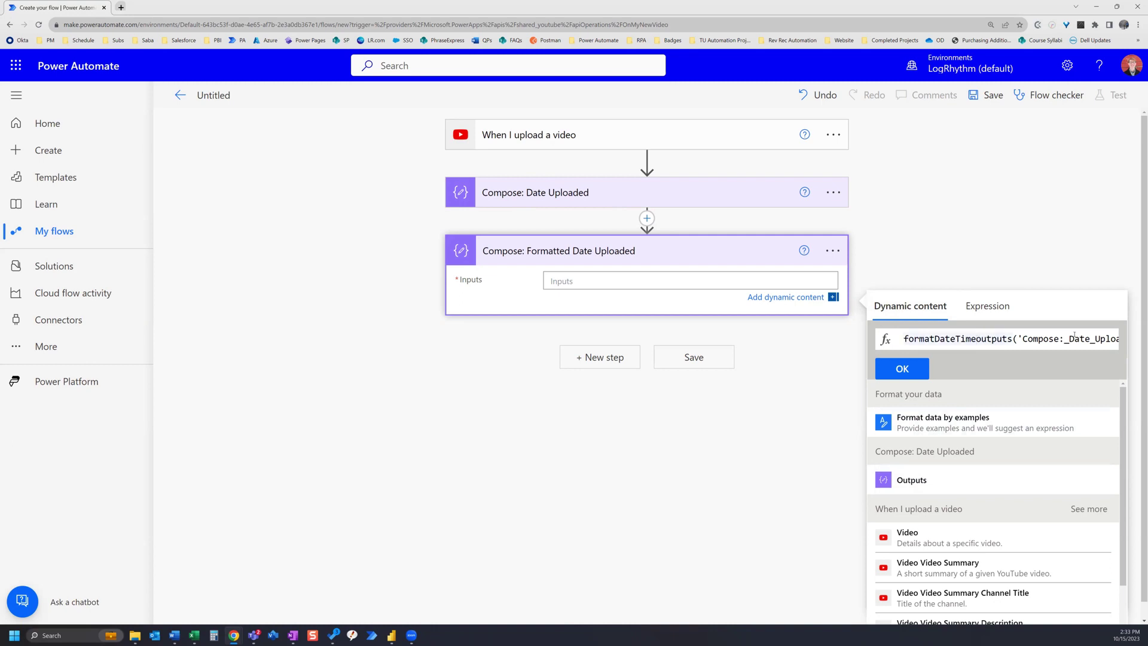
text(()
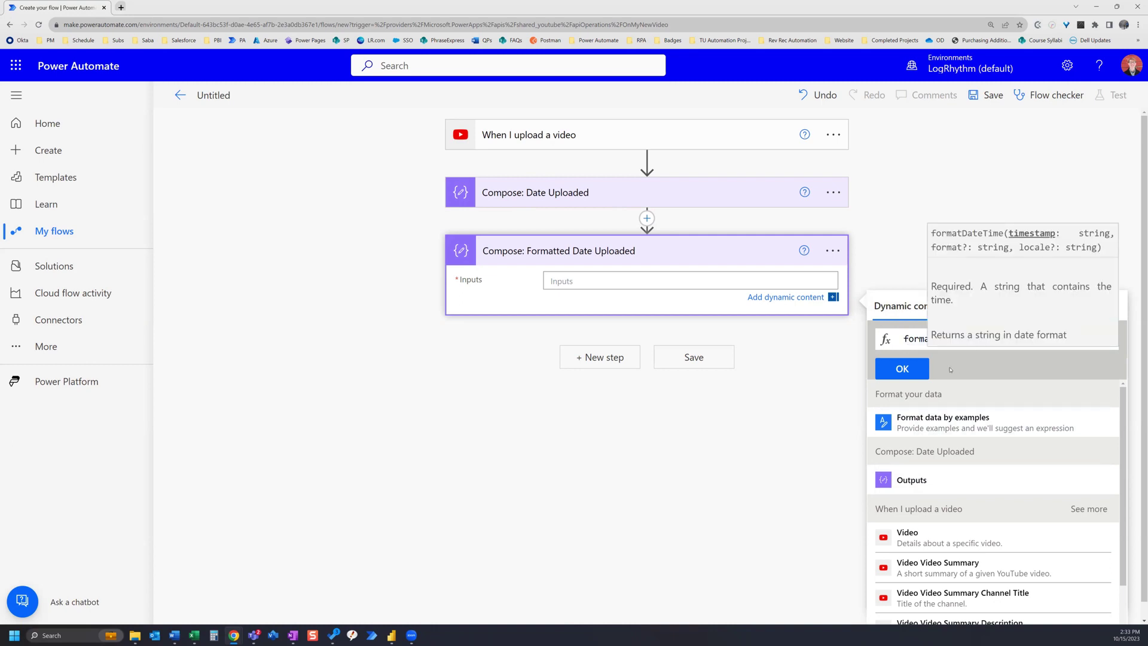
key(Escape)
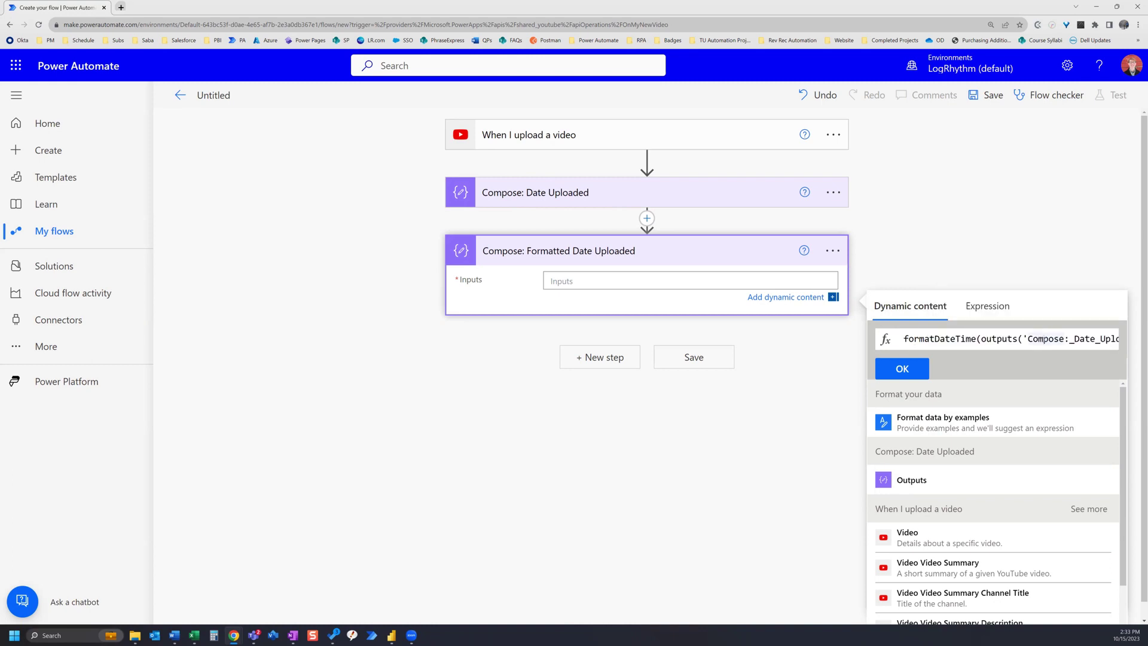
key(Right)
key(Right)
key(Right)
key(Right)
key(Right)
key(Right)
key(Right)
key(Right)
key(Right)
key(Right)
key(Right)
key(Right)
key(Right)
key(Right)
key(Right)
key(Right)
key(Right)
key(Right)
key(Right)
key(Right)
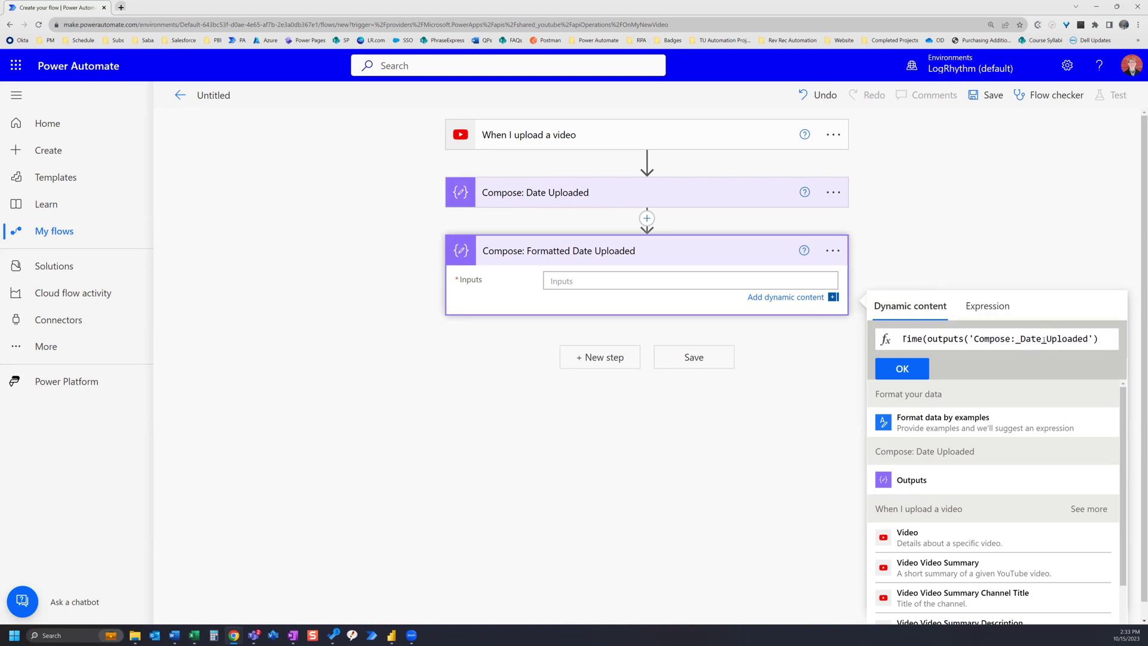
text())
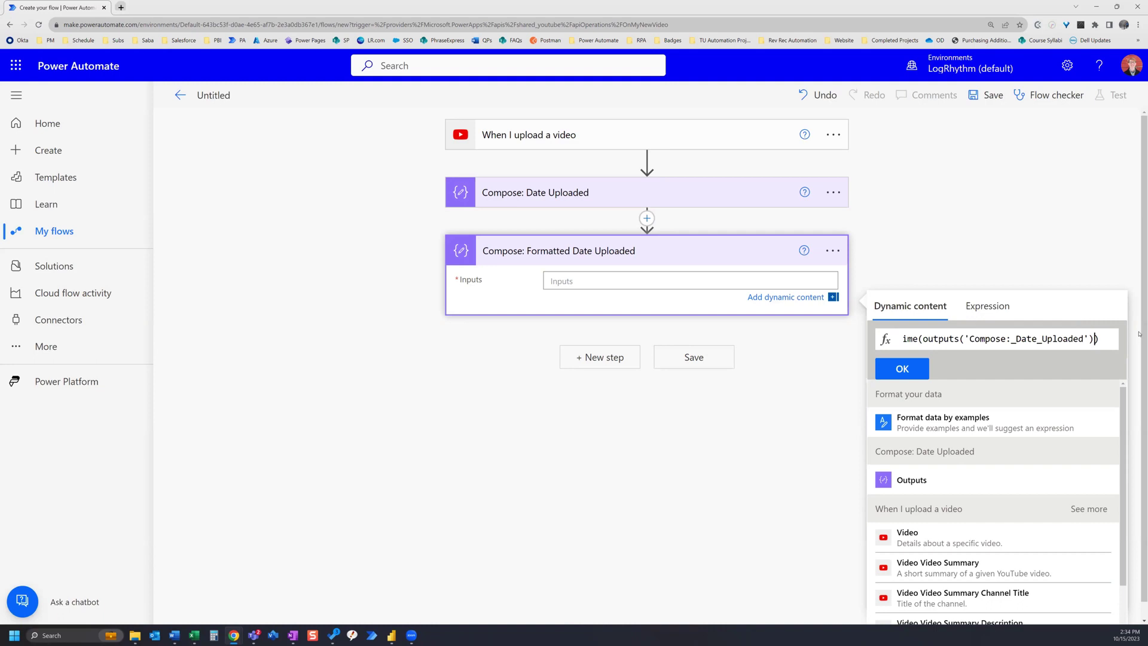
Add 'MM d, yyyy' as the format argument of the formatDateTime expression.
text(,)
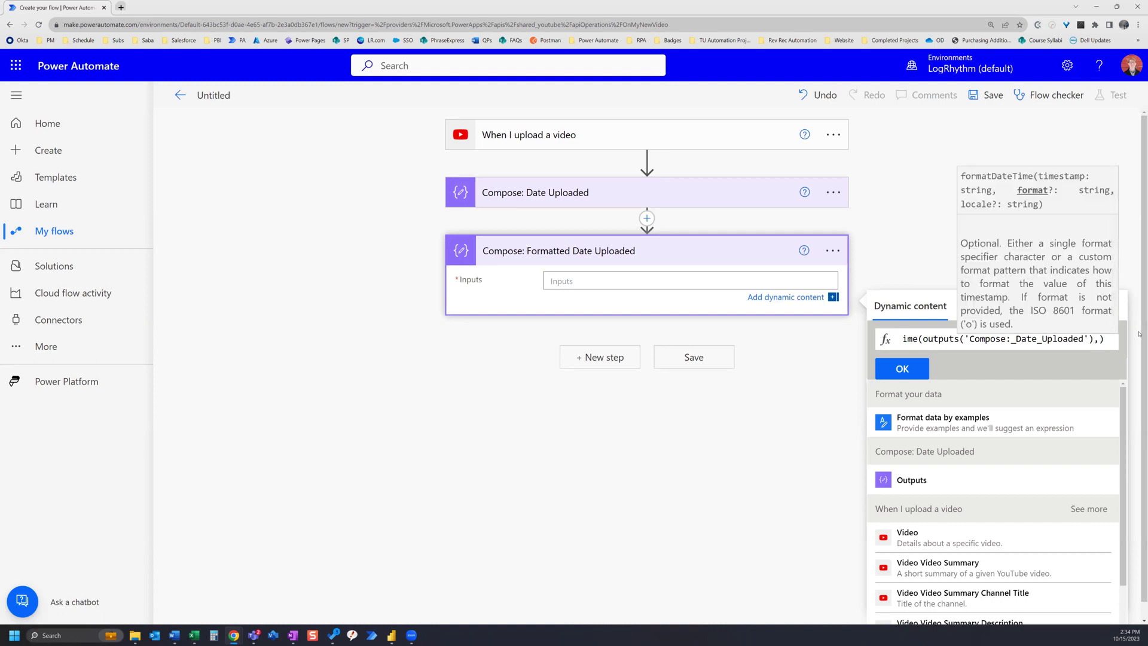
text('')
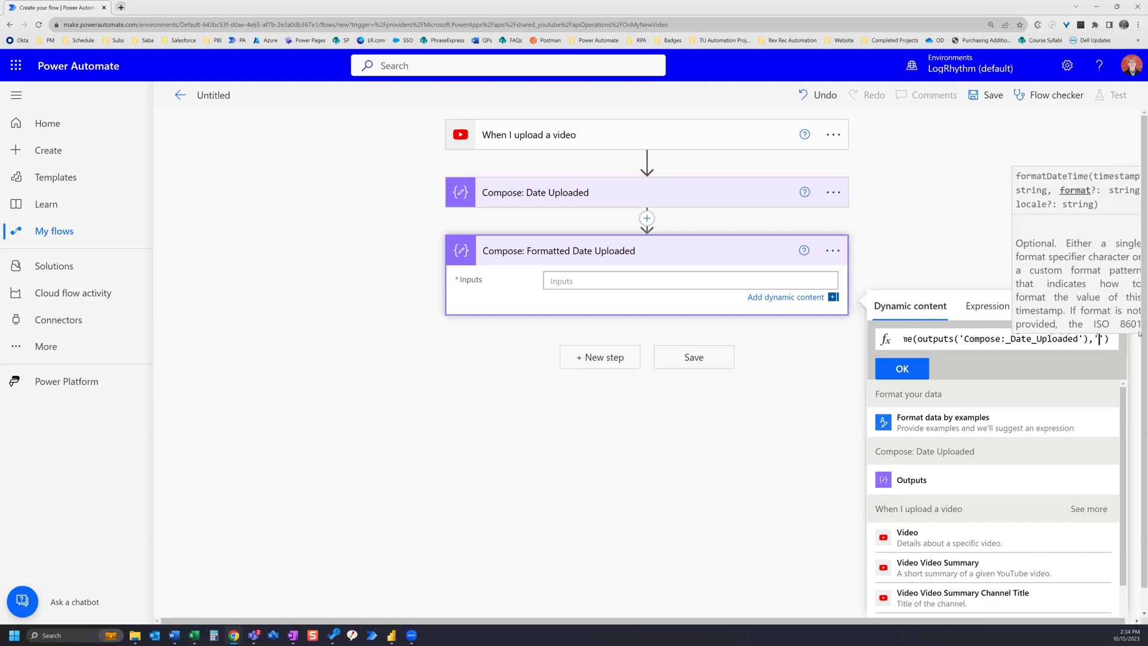
text(MMMM)
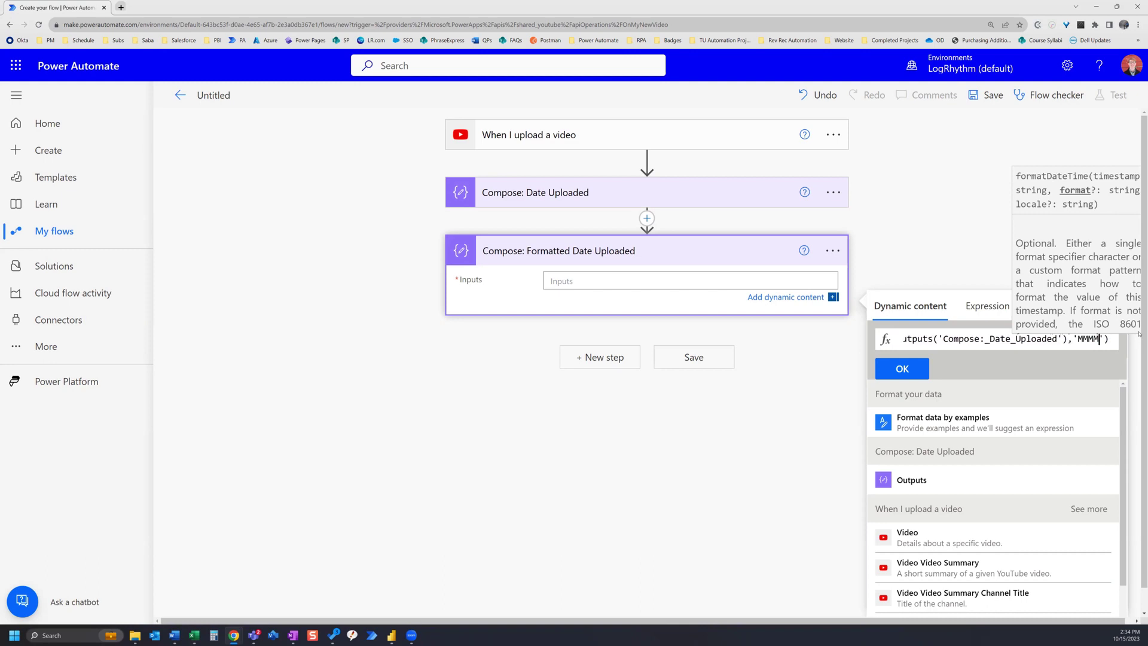
text( d, y)
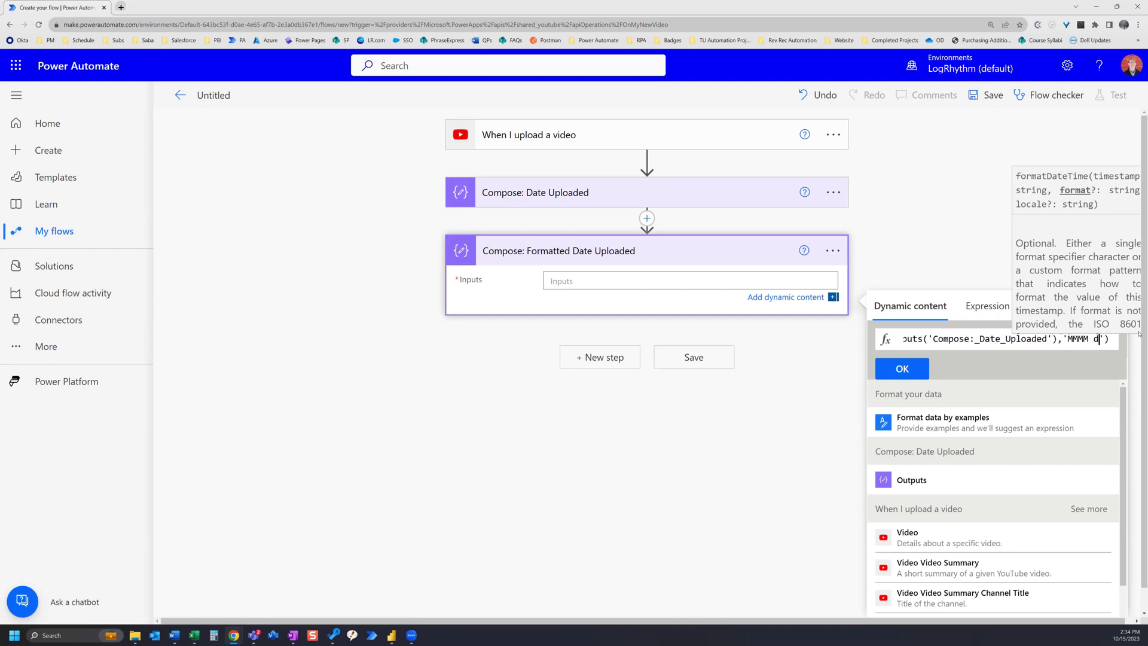
key(BackSpace)
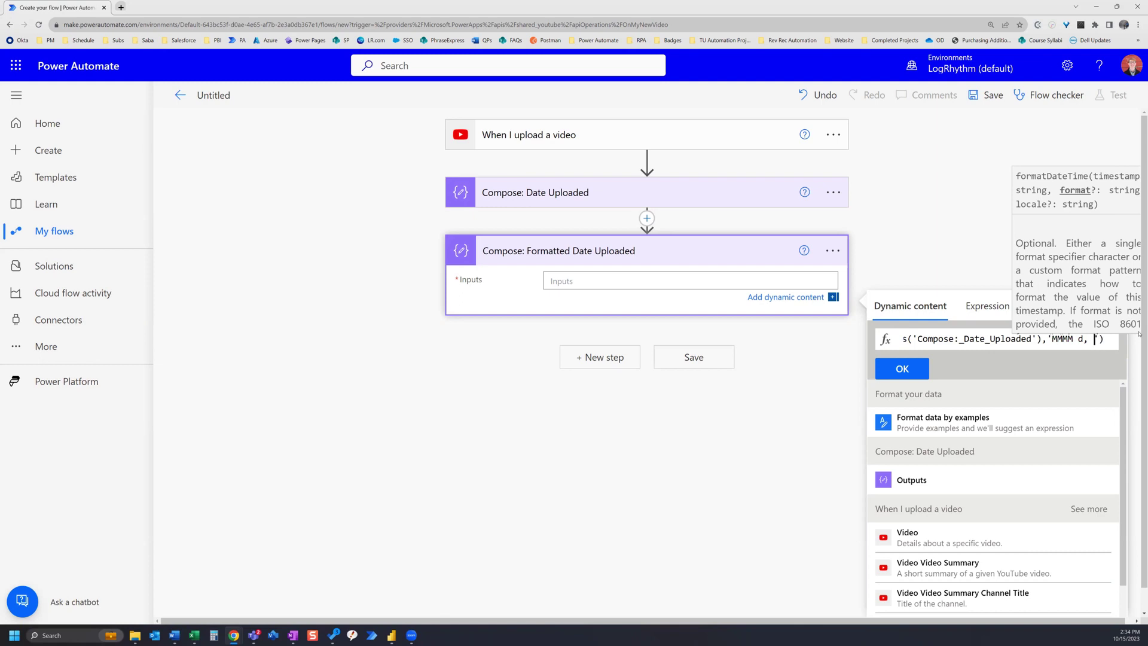
key(BackSpace)
key(BackSpace)
key(BackSpace)
key(BackSpace)
key(BackSpace)
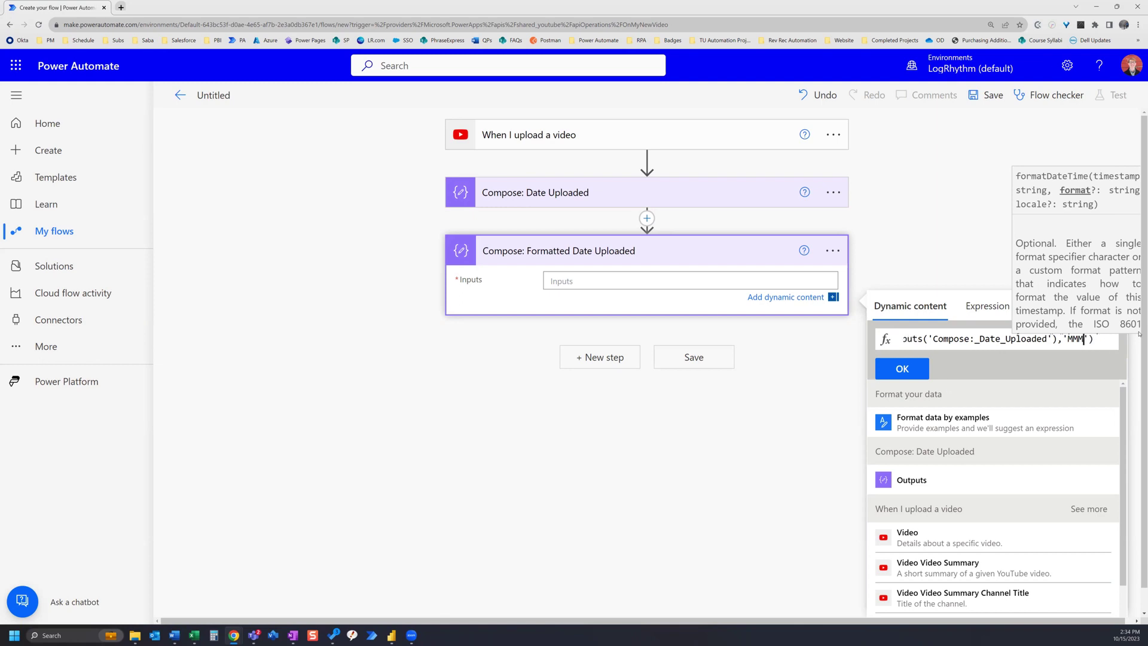
key(BackSpace)
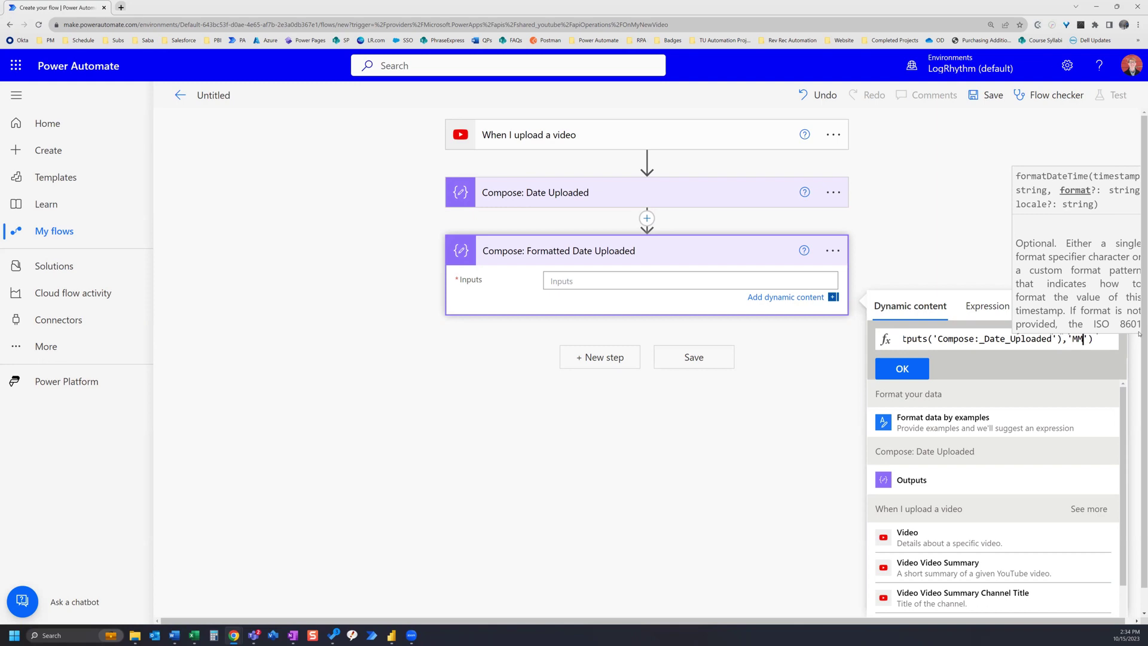
text(d, yyyy)
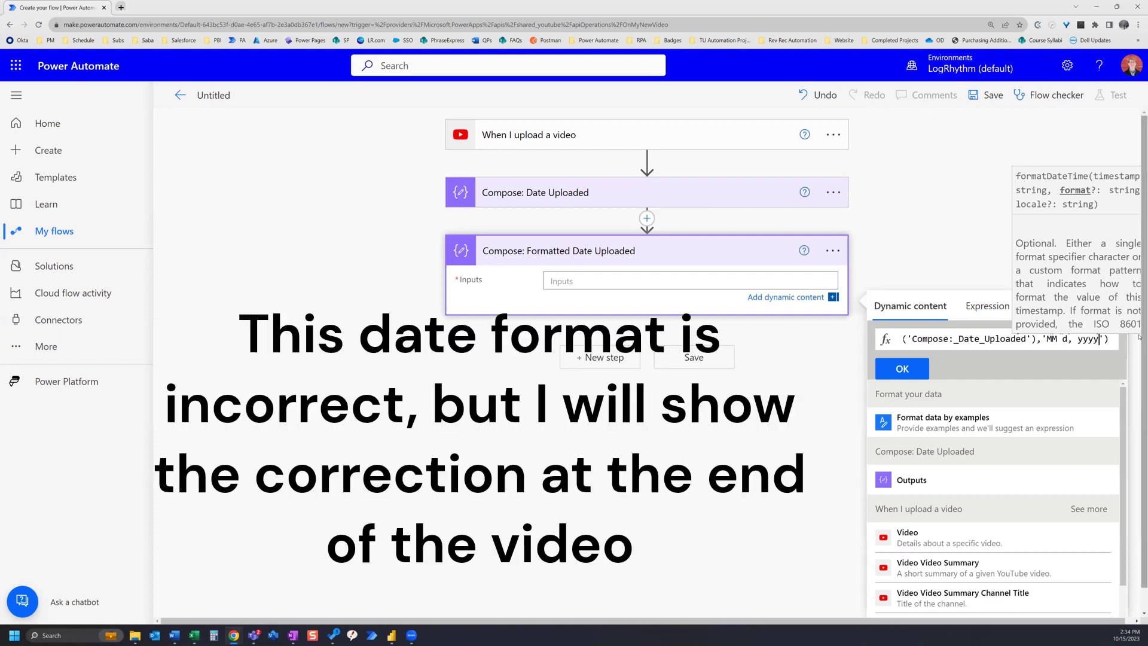
key(End)
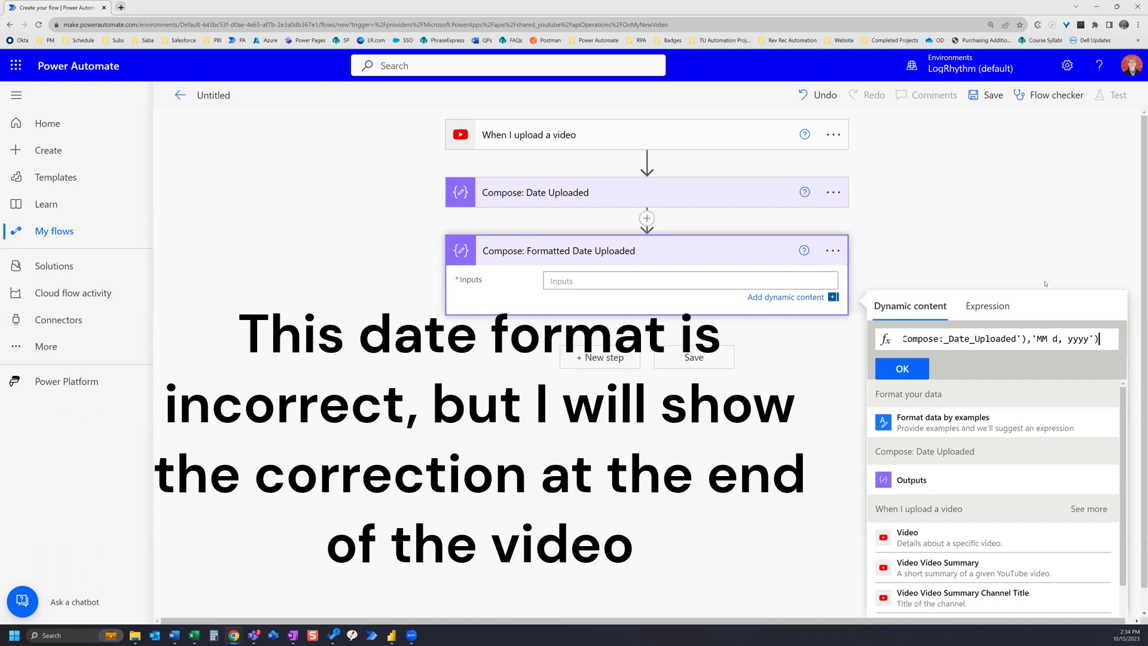
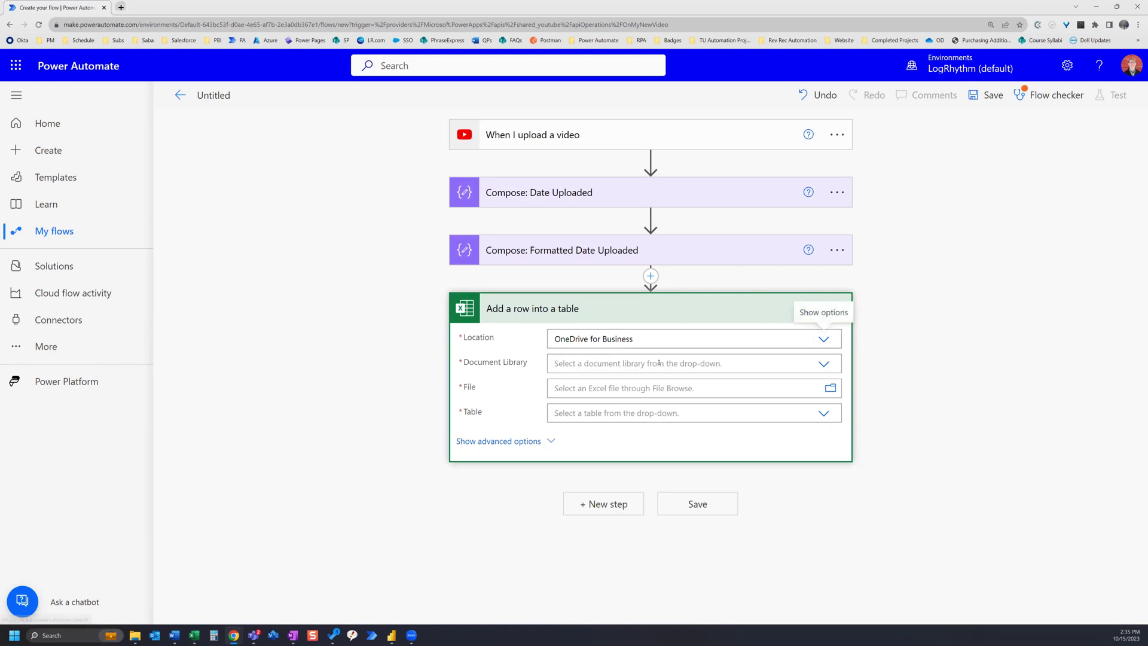
Set the Excel row action's document library to OneDrive and its file to "Jibbs Compilations YouTube Channel Database.xlsx" in the "Jibbs Automations YT" folder.
click(823, 364)
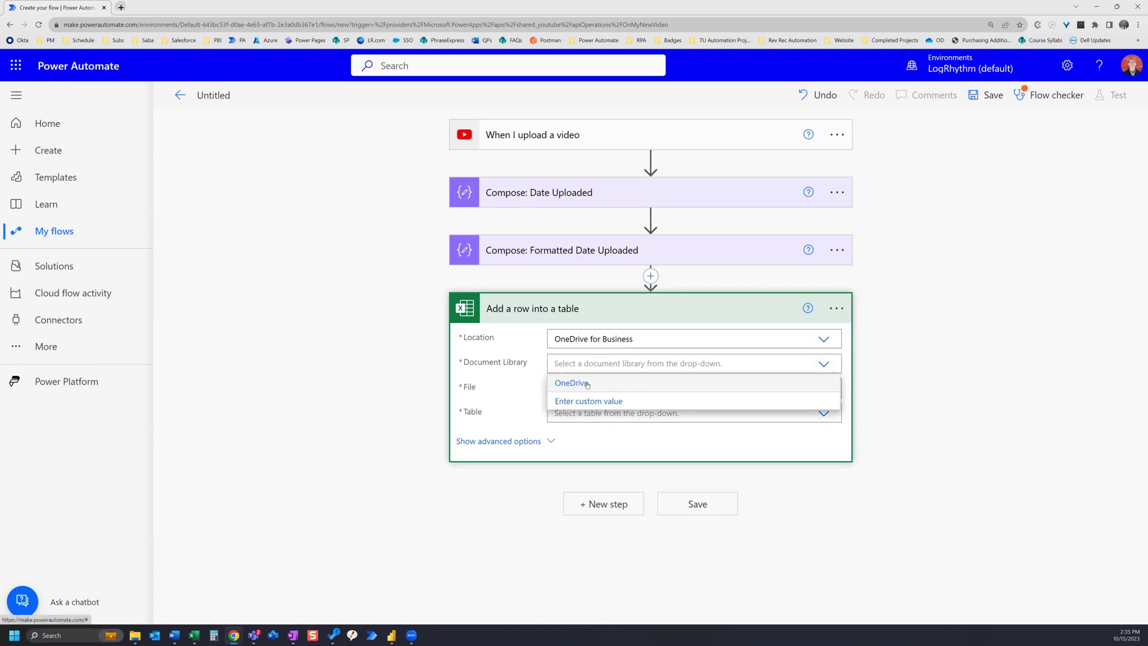
click(587, 384)
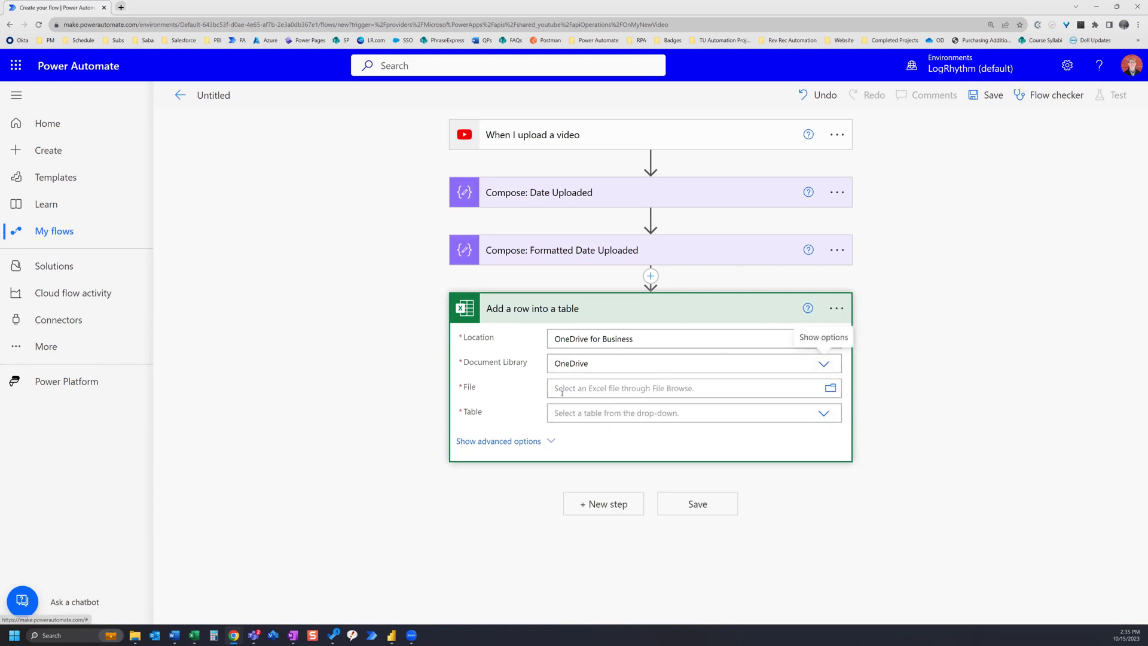
click(765, 388)
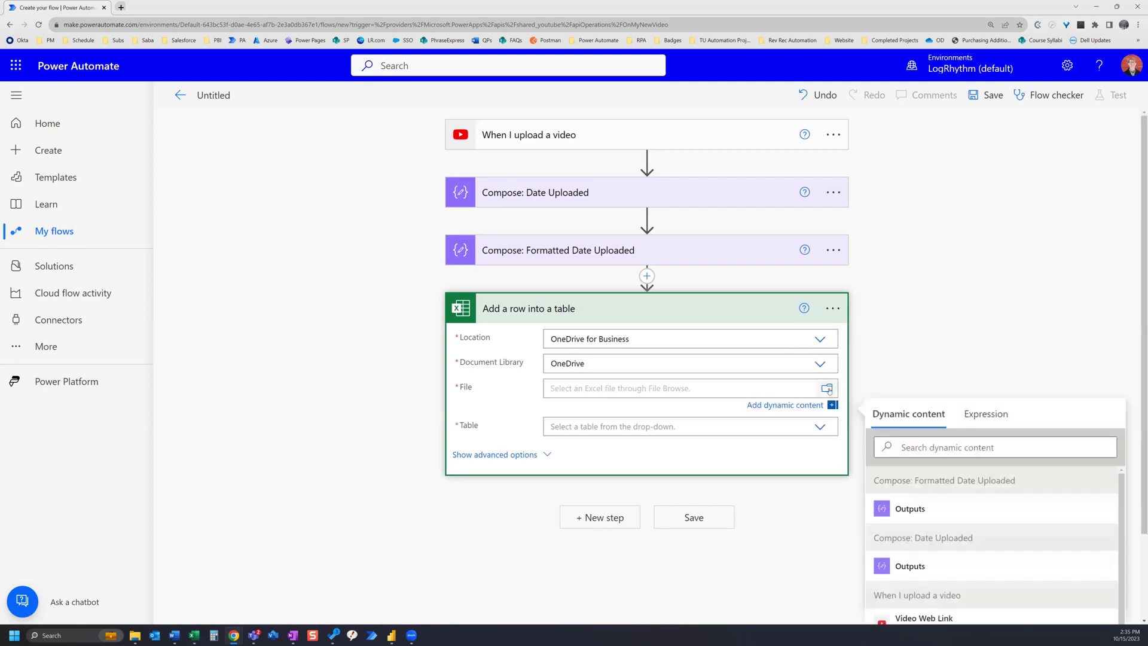
click(827, 389)
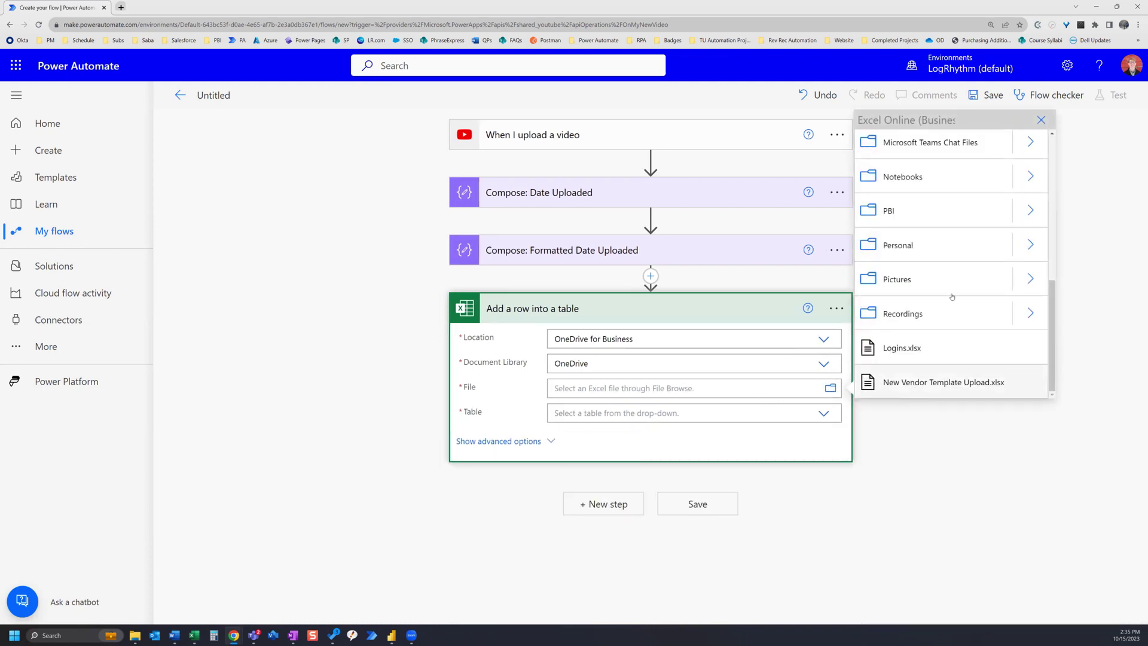
scroll(955, 293, up, 3)
scroll(955, 290, up, 2)
scroll(963, 296, down, 1)
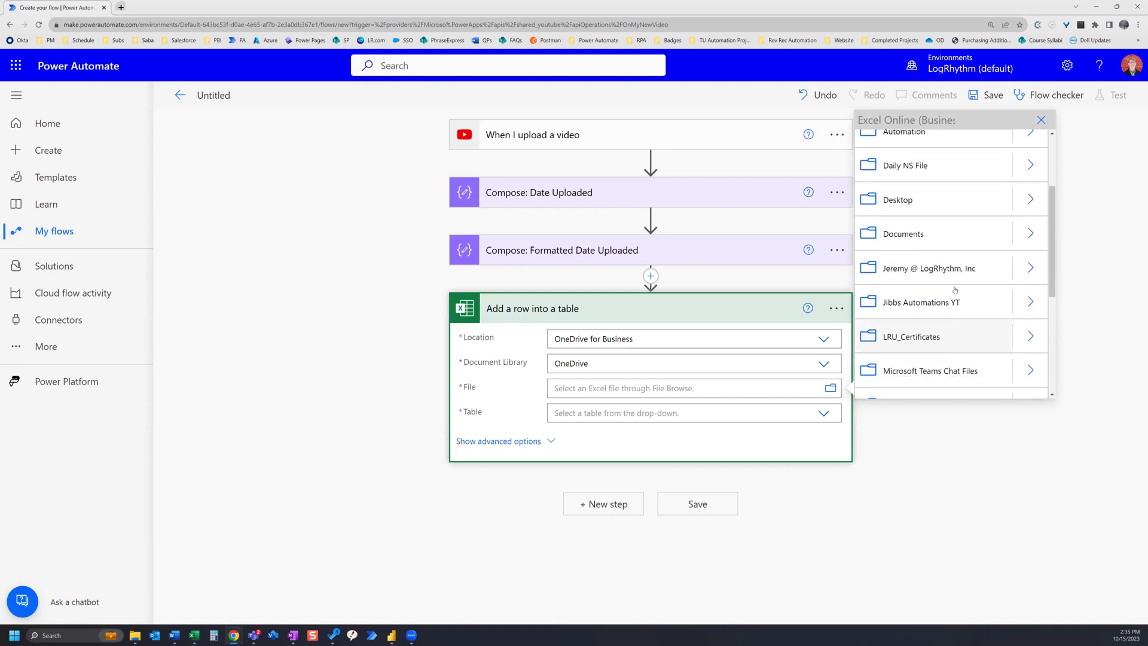
click(1030, 297)
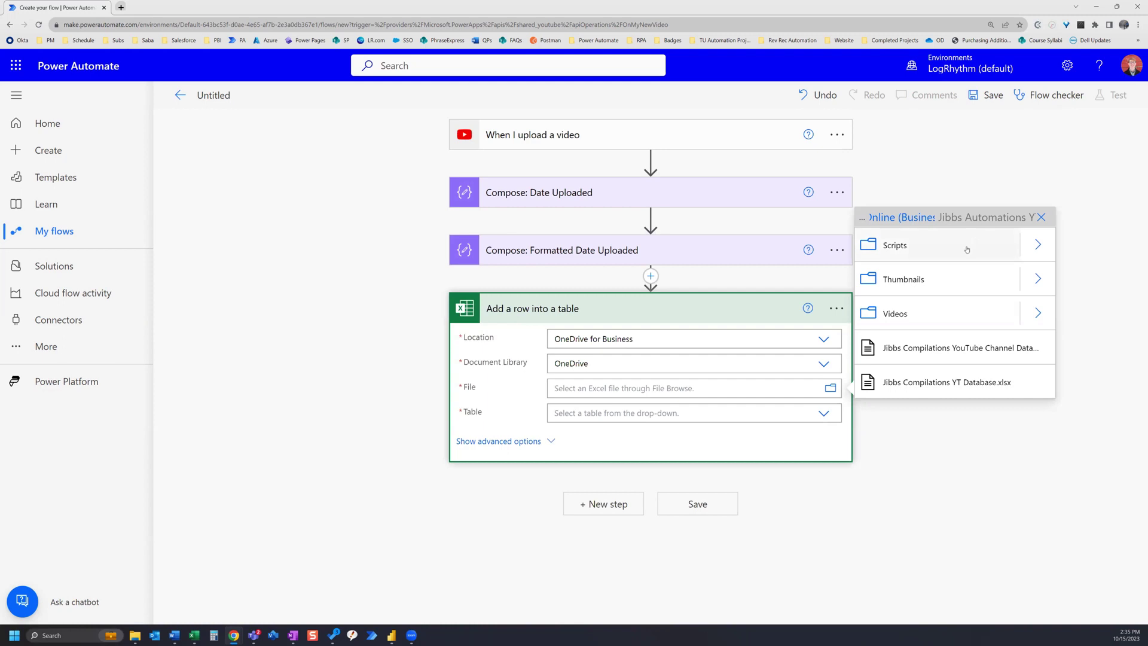
click(937, 349)
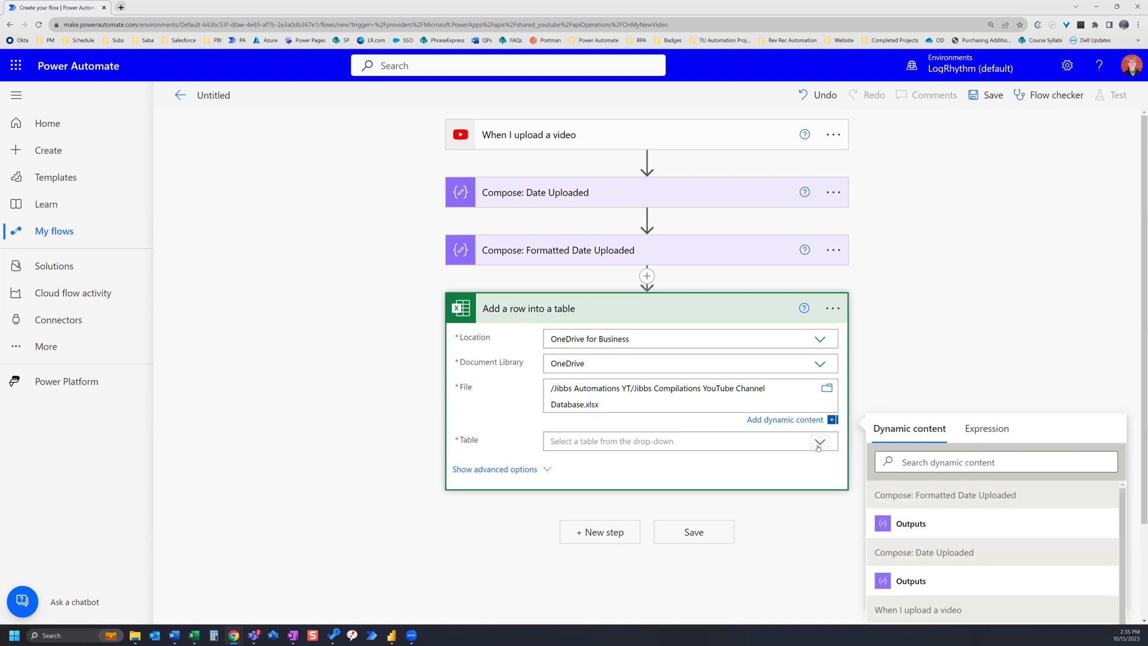
Choose Table1 as the target table and fill its Title column with Video Video Summary Title.
click(819, 443)
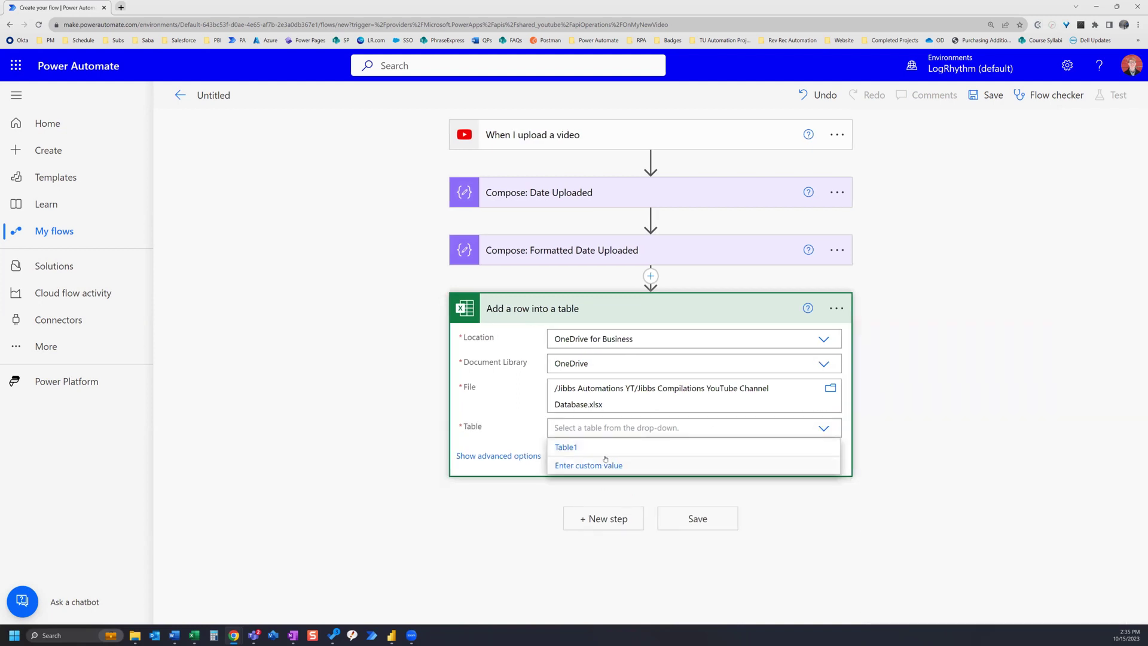
click(575, 449)
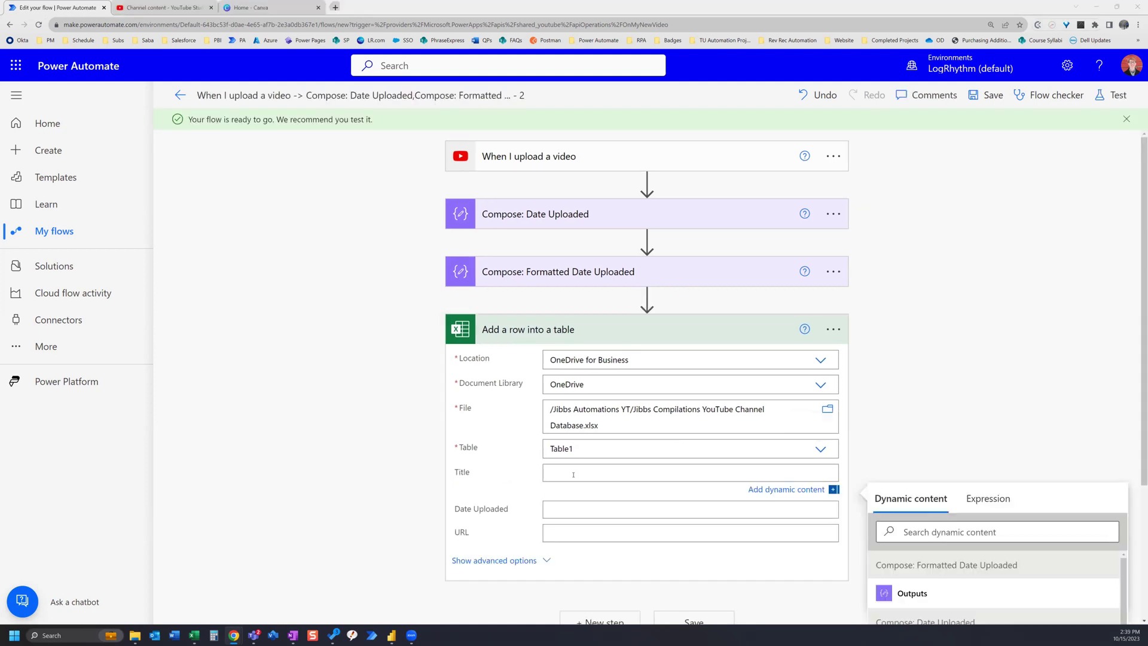
scroll(675, 454, down, 3)
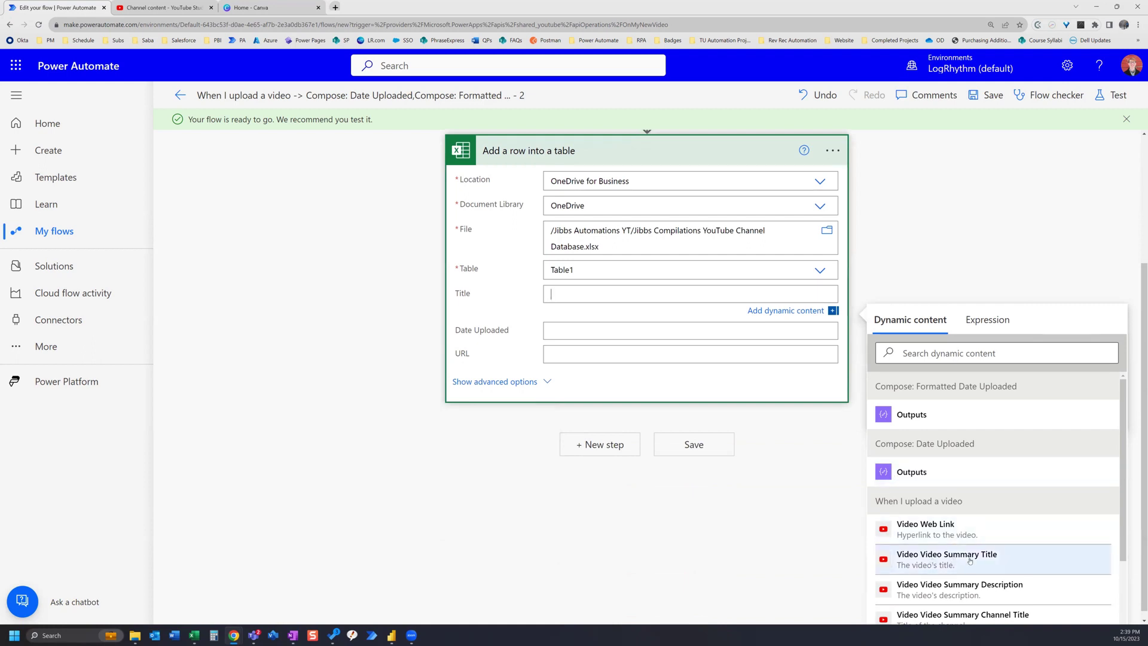
click(934, 561)
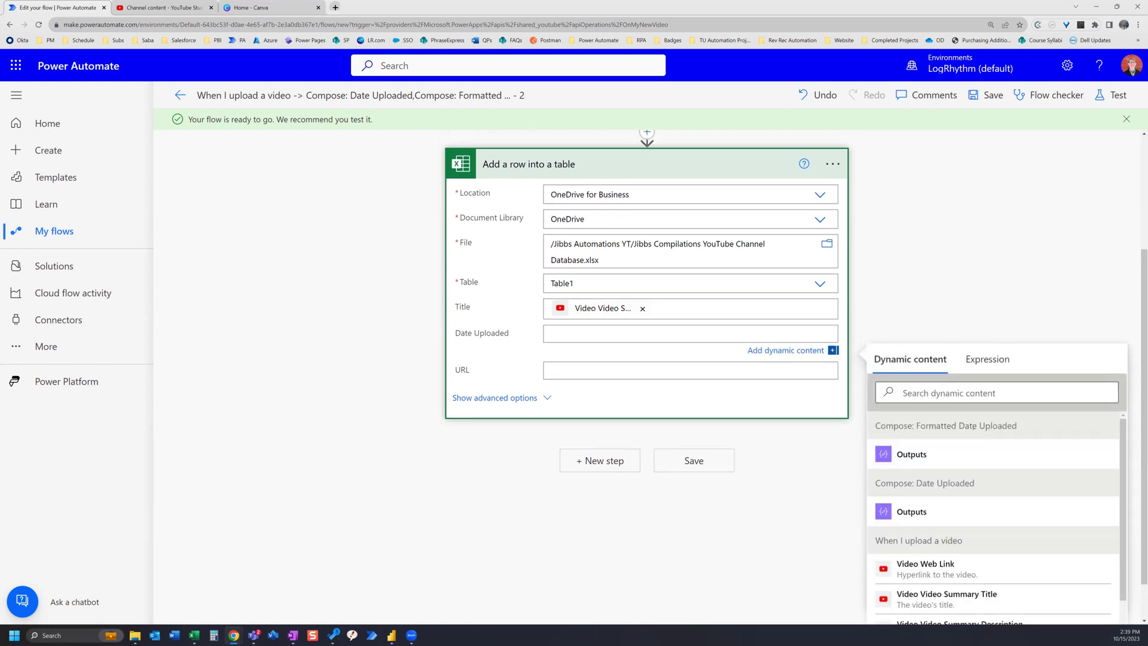
Fill the Date Uploaded column with the "Compose: Formatted Date Uploaded" output and the URL column with Video Web Link.
click(912, 454)
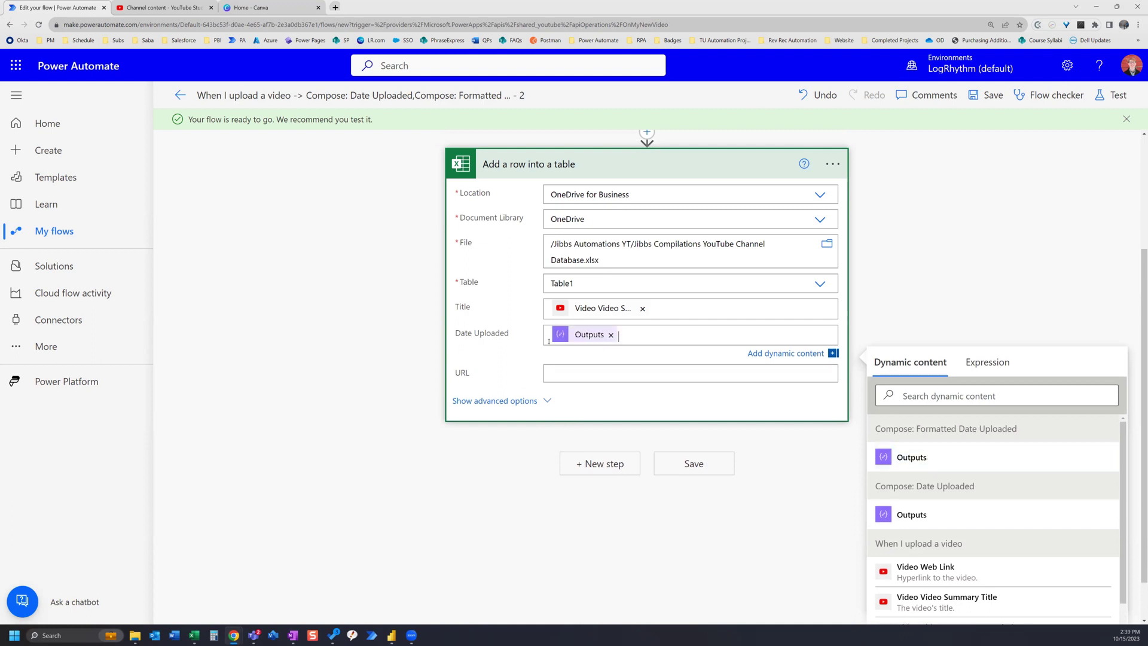
click(603, 374)
scroll(974, 480, down, 1)
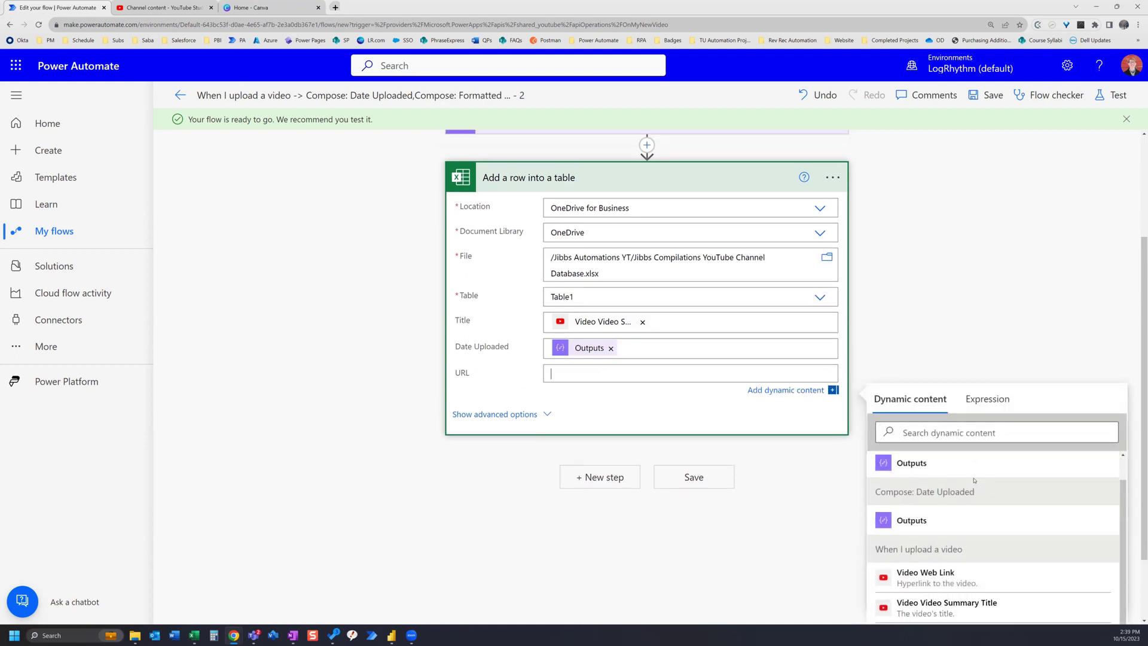
scroll(975, 480, down, 1)
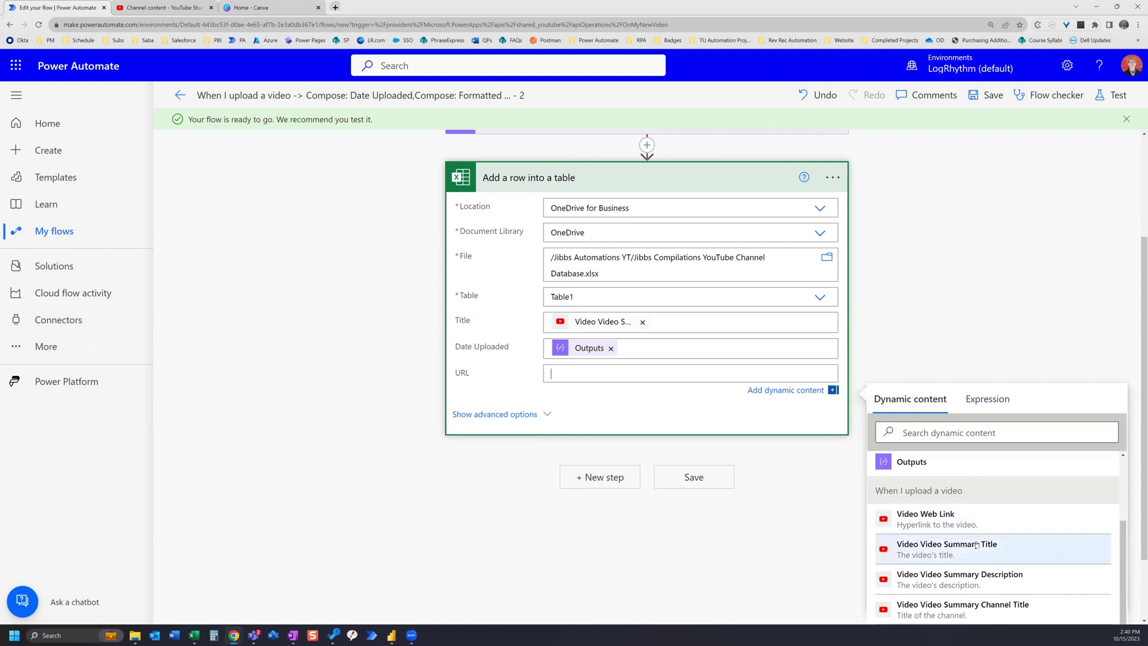
click(931, 524)
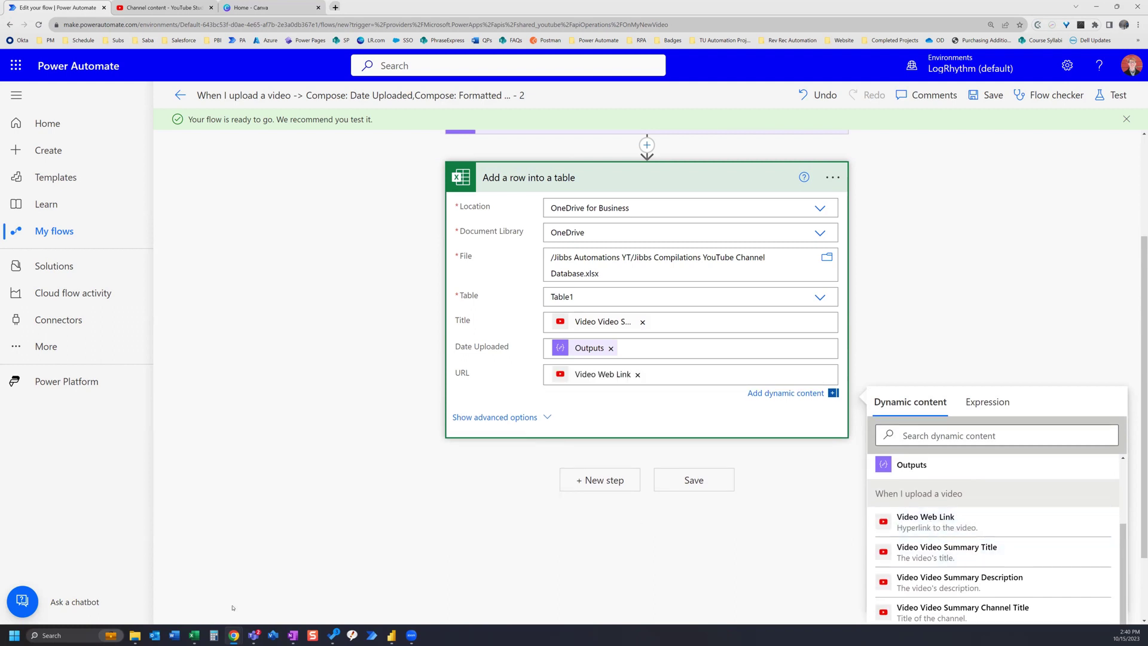
Check the row mapping against the columns in the Excel database workbook, and save the flow.
click(194, 635)
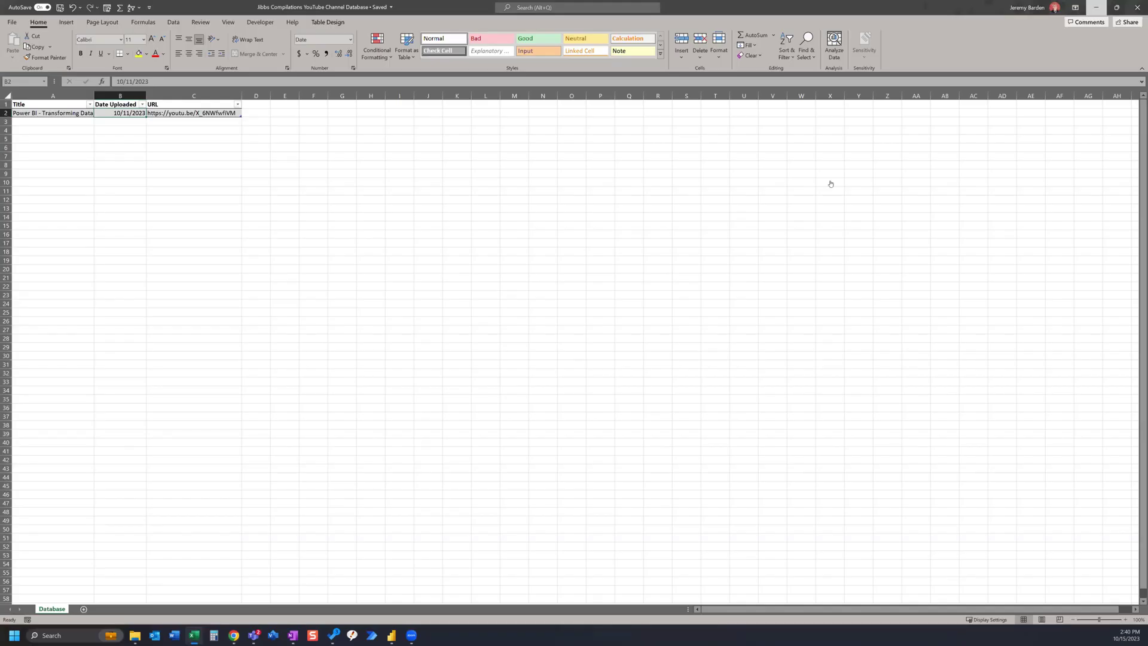
key(super+Down)
key(super+Down)
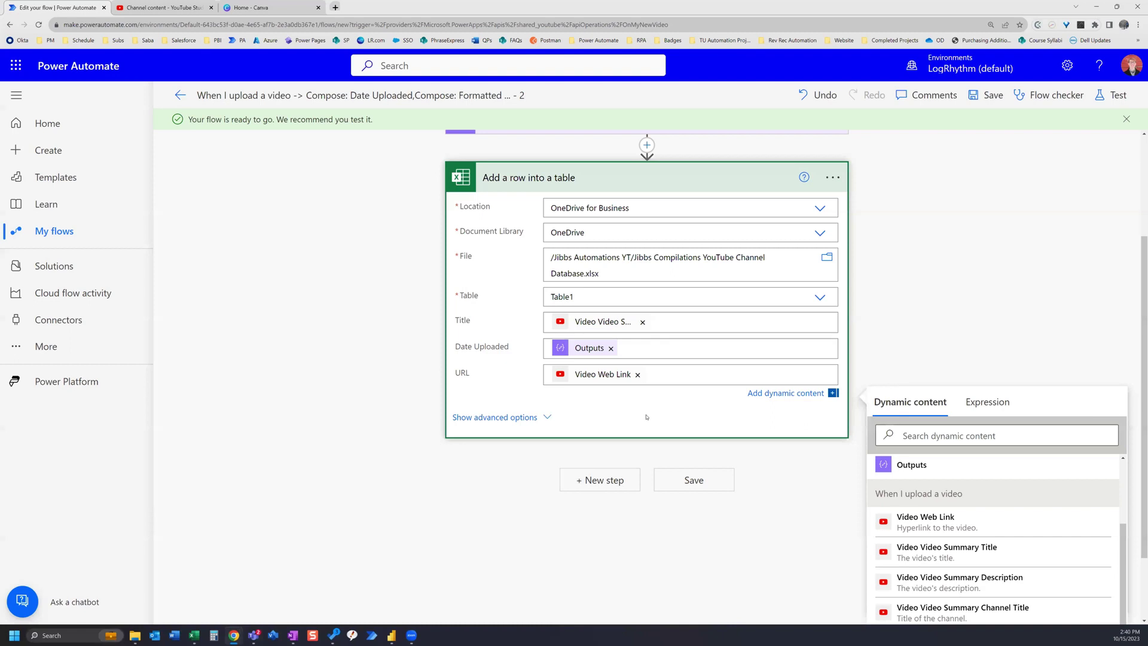
click(691, 482)
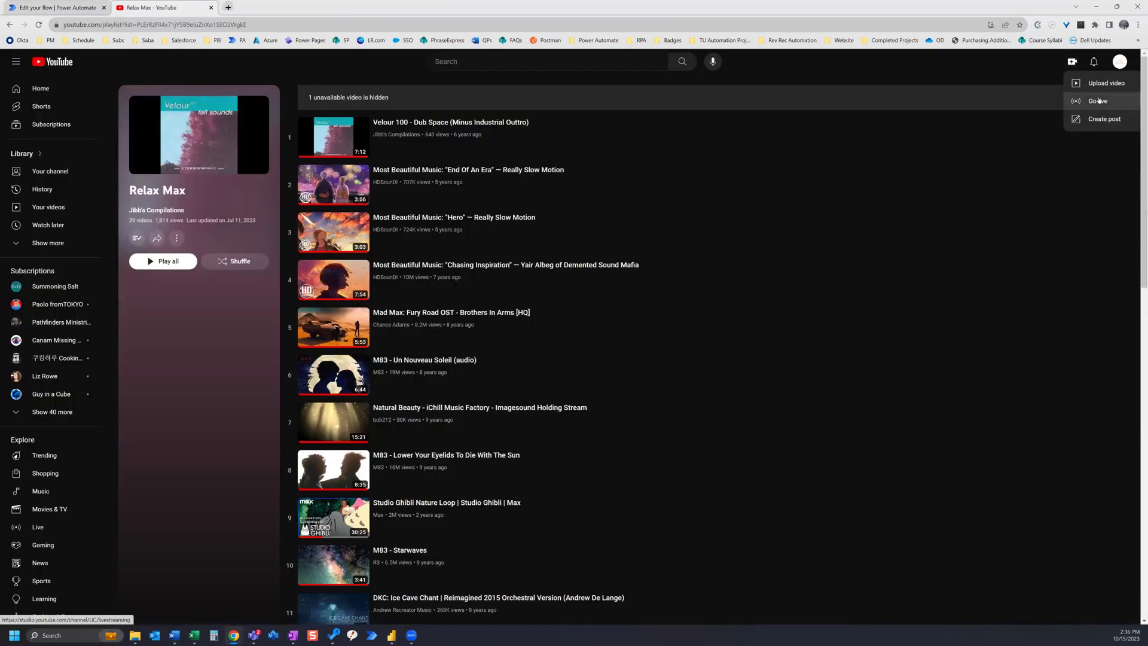
Start a video upload on YouTube with "PBI - Import from SharePoint File - Made with Clipchamp" from the Downloads folder.
click(1101, 85)
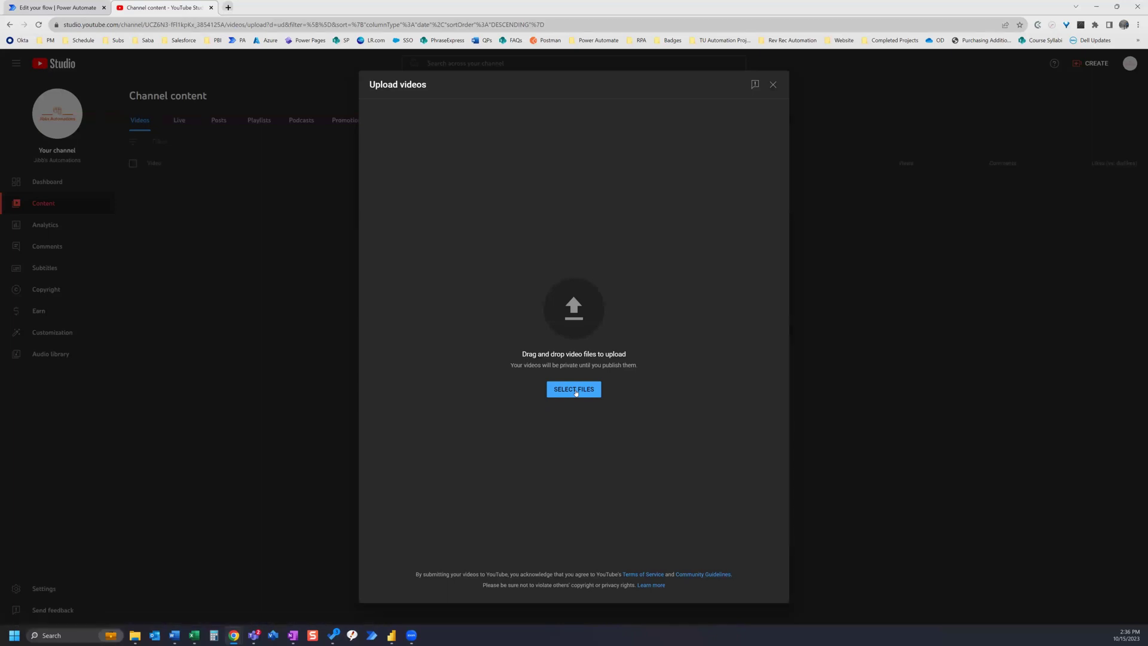
click(575, 390)
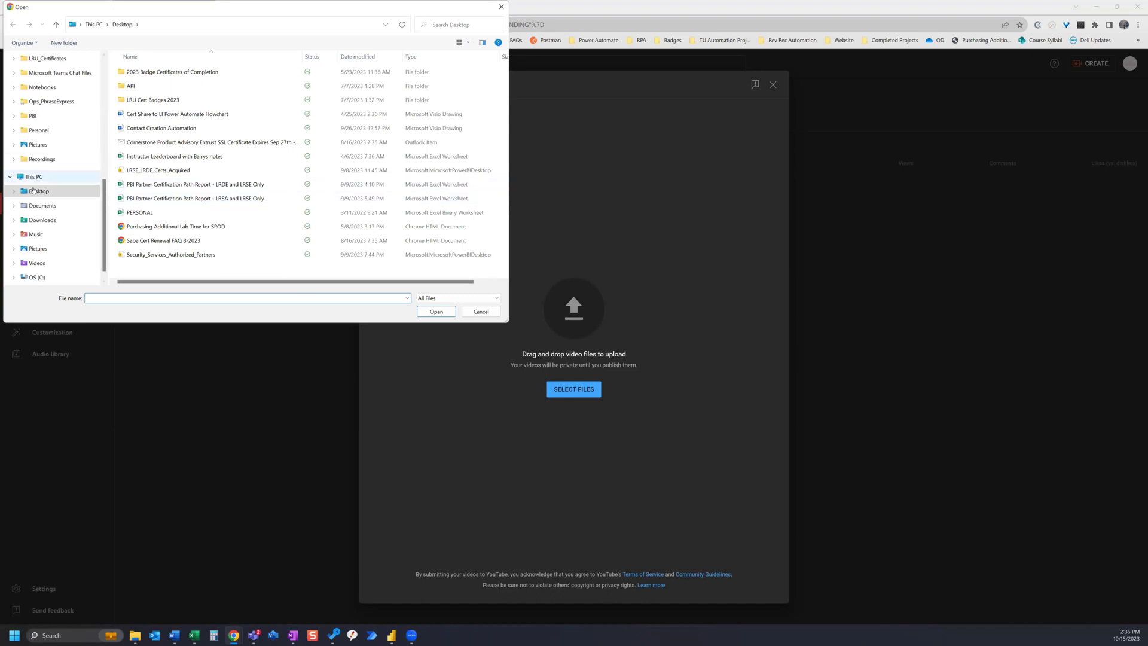
click(41, 220)
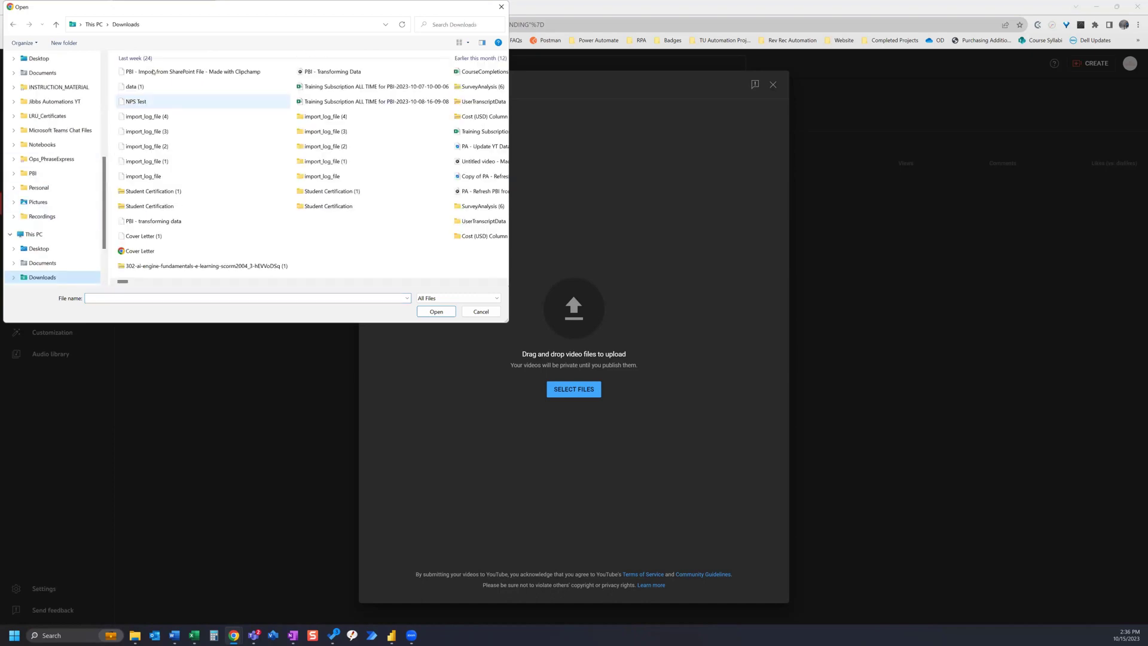
click(193, 77)
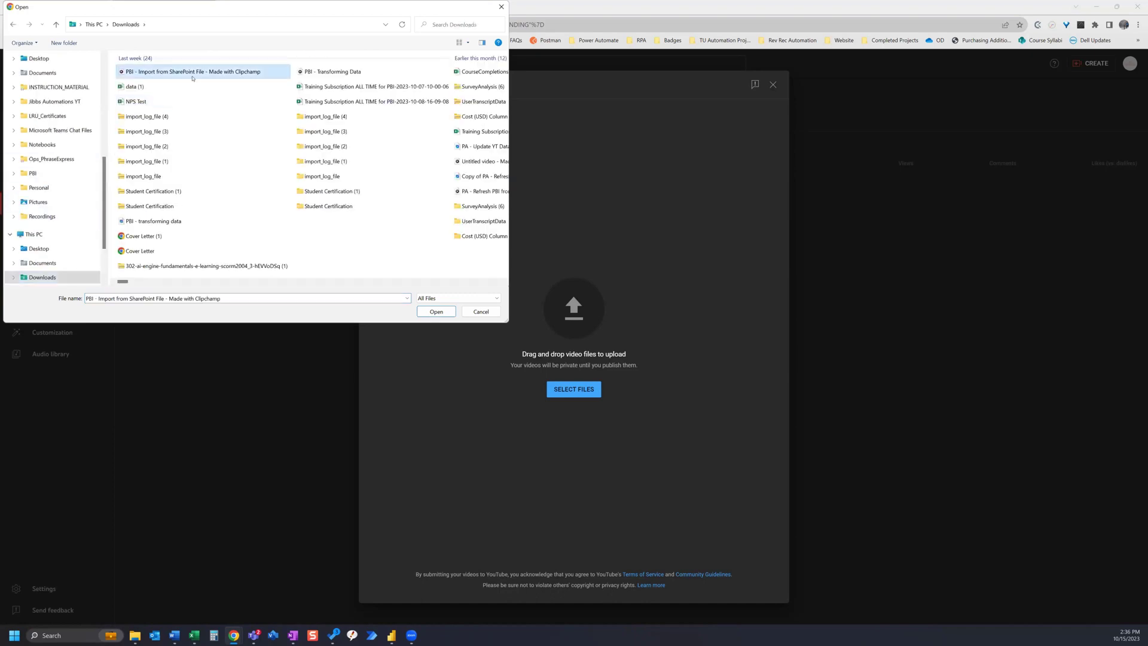
click(436, 311)
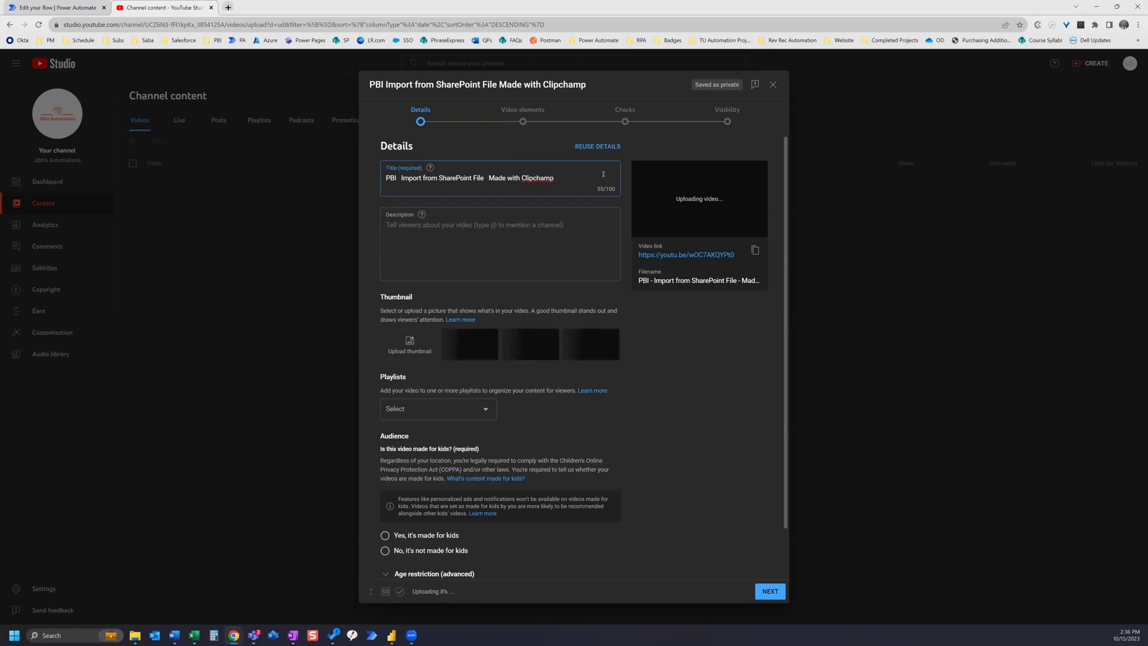
Remove "Made with Clipchamp" from the end of the uploaded video's title.
key(BackSpace)
key(BackSpace)
key(BackSpace)
key(BackSpace)
key(BackSpace)
key(BackSpace)
key(BackSpace)
key(BackSpace)
key(BackSpace)
key(BackSpace)
key(BackSpace)
key(BackSpace)
key(BackSpace)
key(BackSpace)
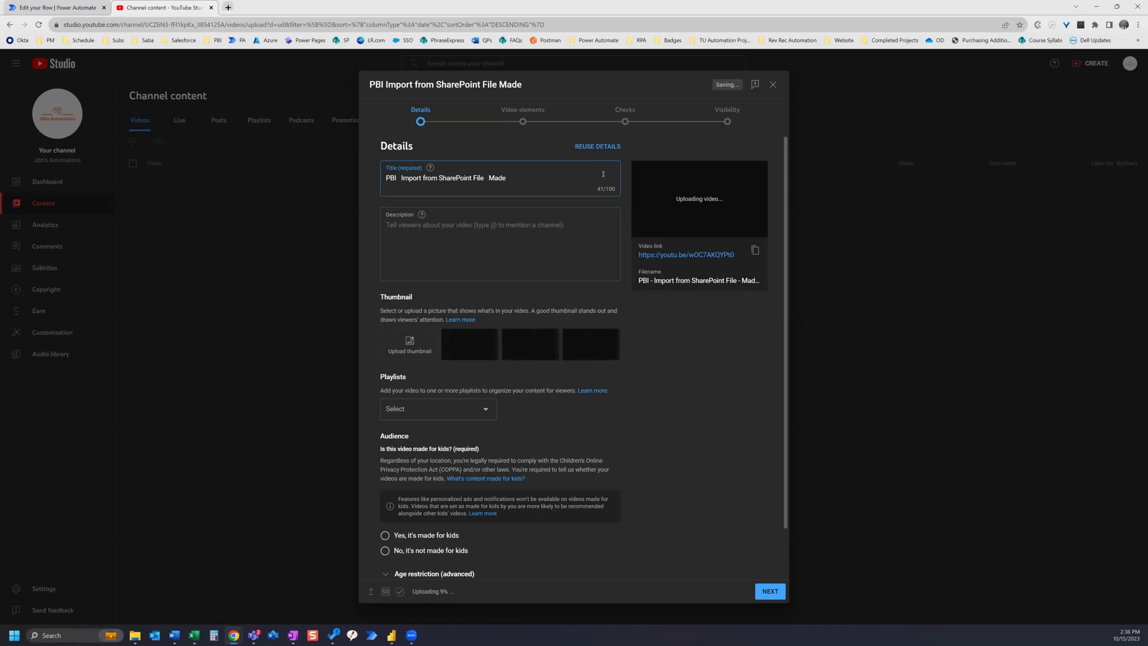
key(BackSpace)
key(BackSpace)
key(BackSpace)
key(BackSpace)
key(BackSpace)
key(BackSpace)
key(BackSpace)
key(BackSpace)
Replace the "PBI" prefix of the video title with "Power BI -".
click(401, 177)
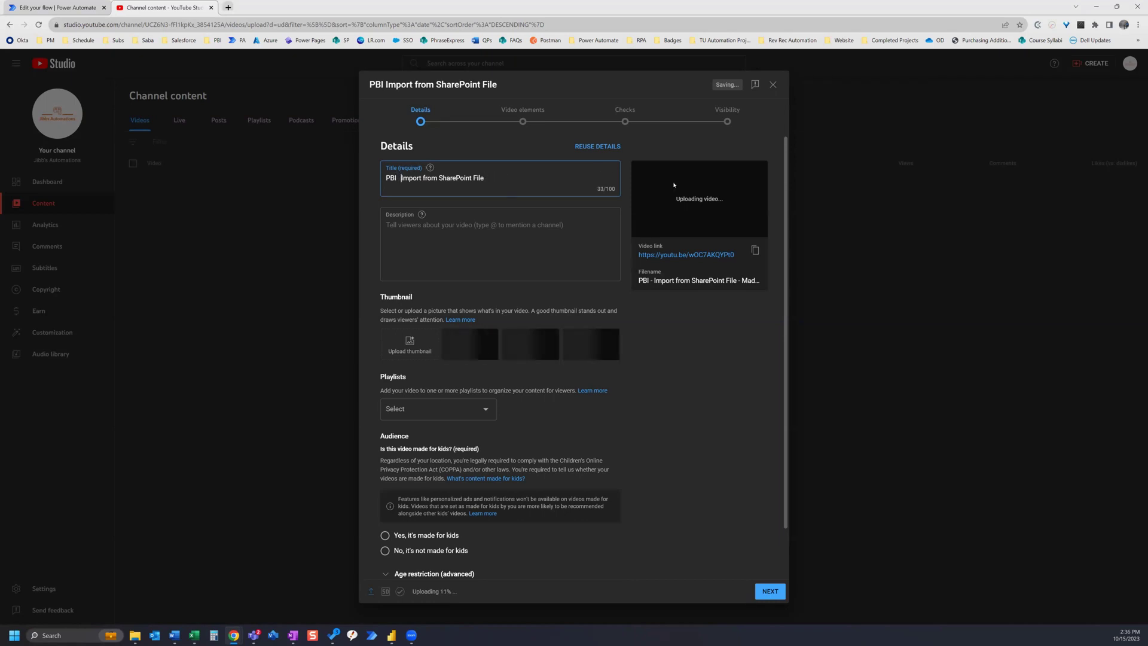
key(BackSpace)
key(BackSpace)
key(BackSpace)
key(BackSpace)
key(BackSpace)
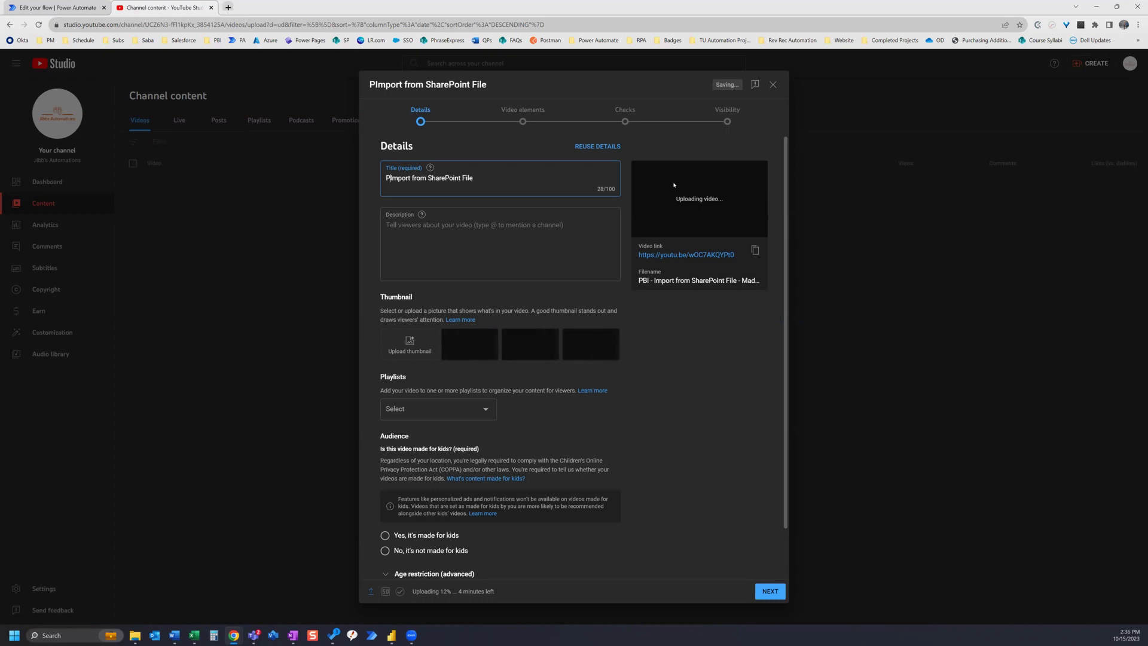
text(ower )
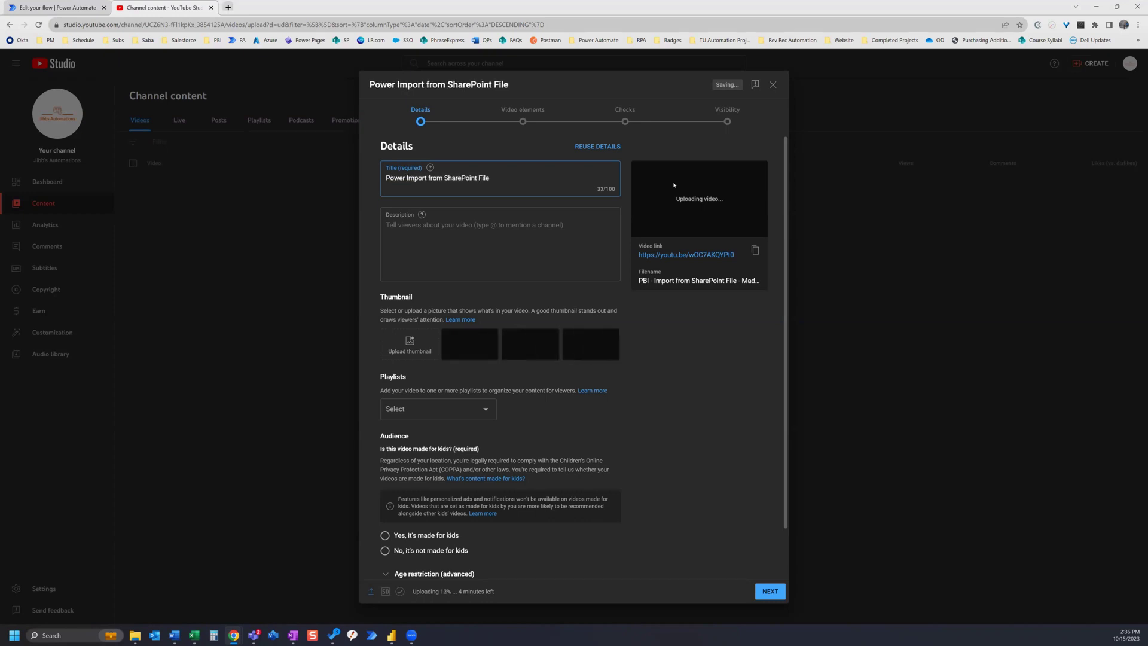
text(BI -)
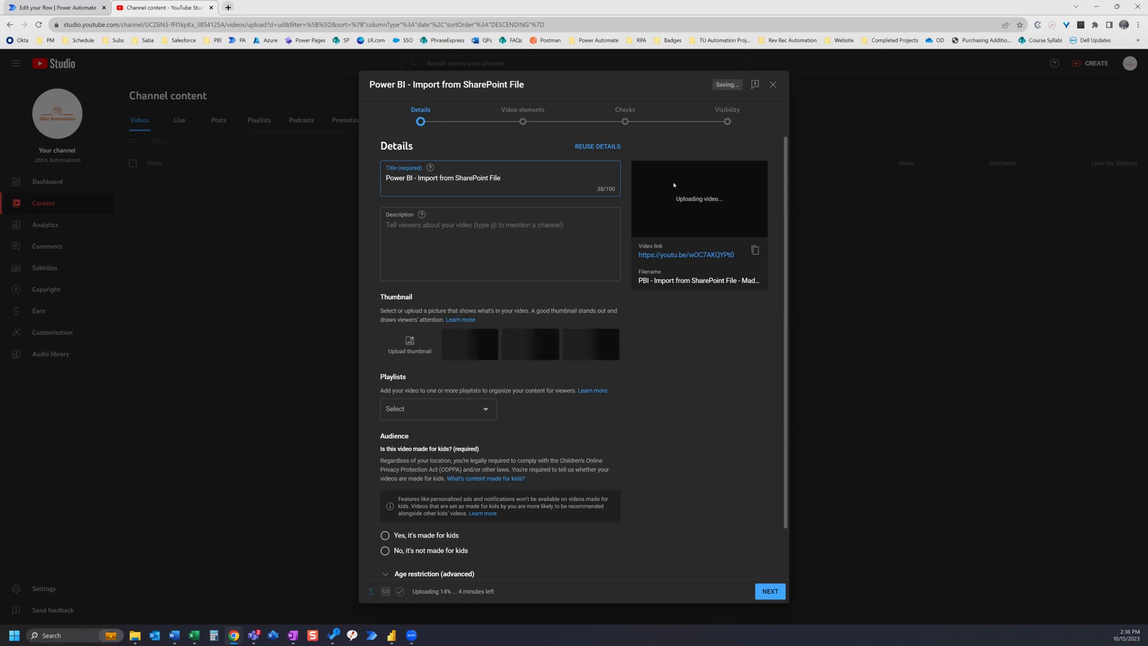
Complete the video details and publish the video with Public visibility.
click(469, 234)
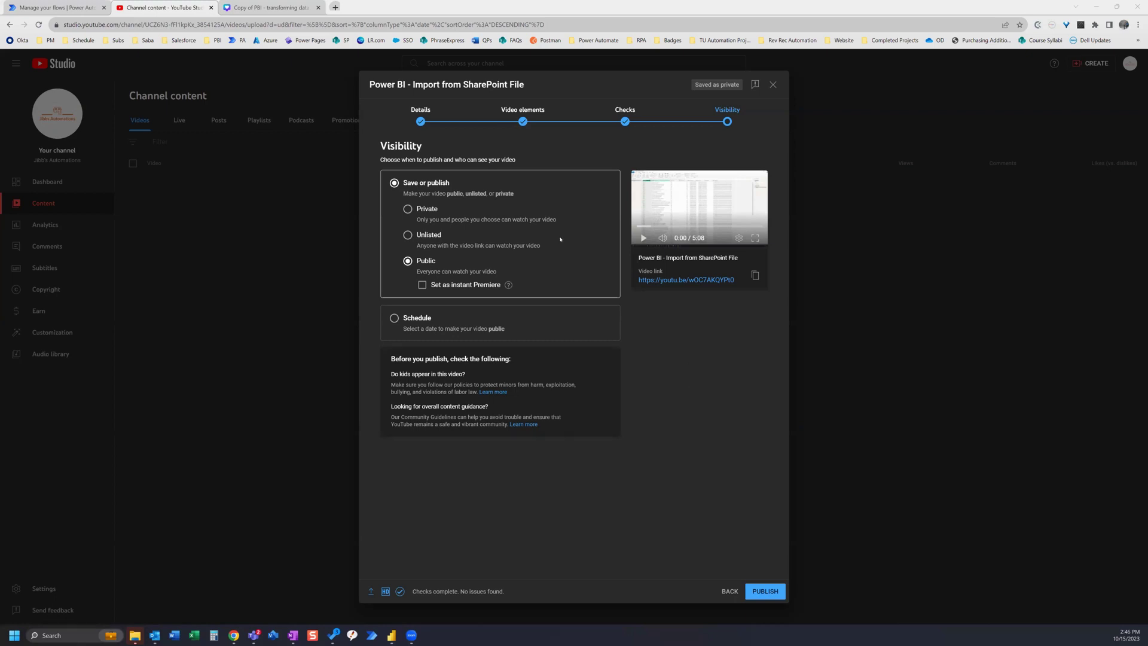
click(769, 592)
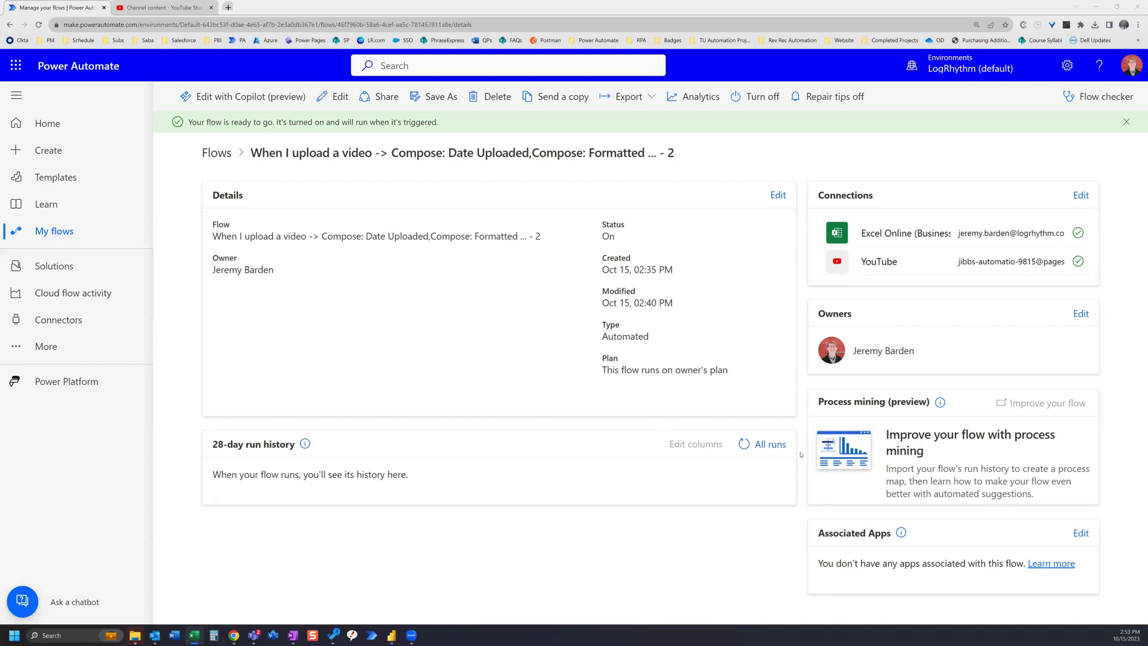
Refresh the flow's run history in Power Automate, and compare the upload dates of the newly logged rows in the Excel database.
click(744, 444)
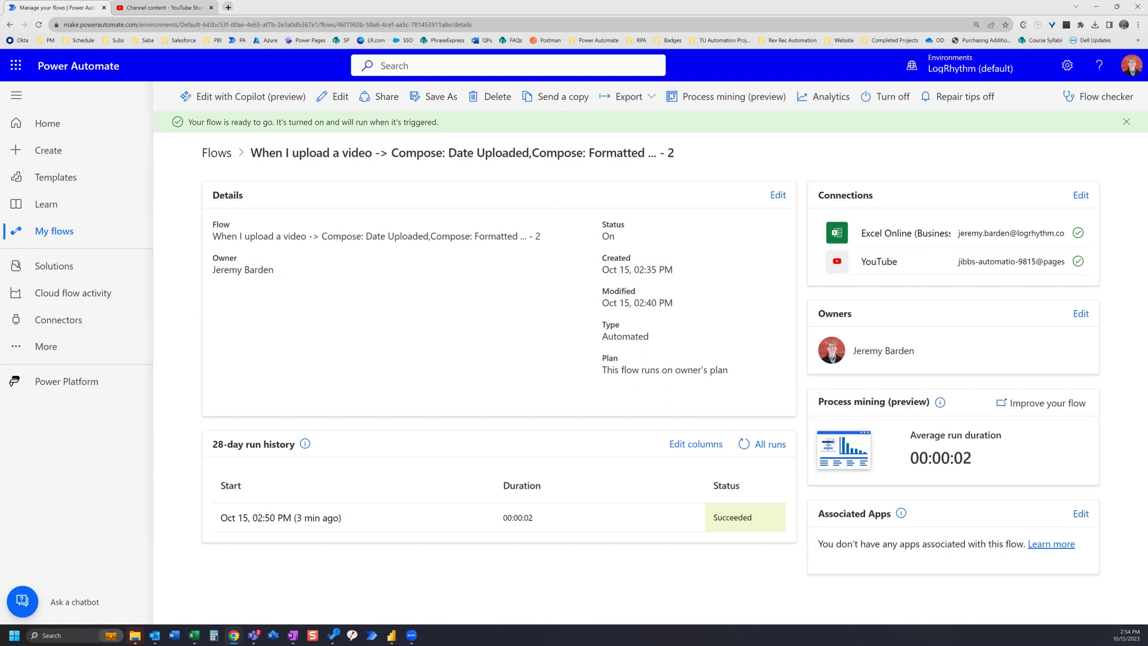
key(alt+Tab)
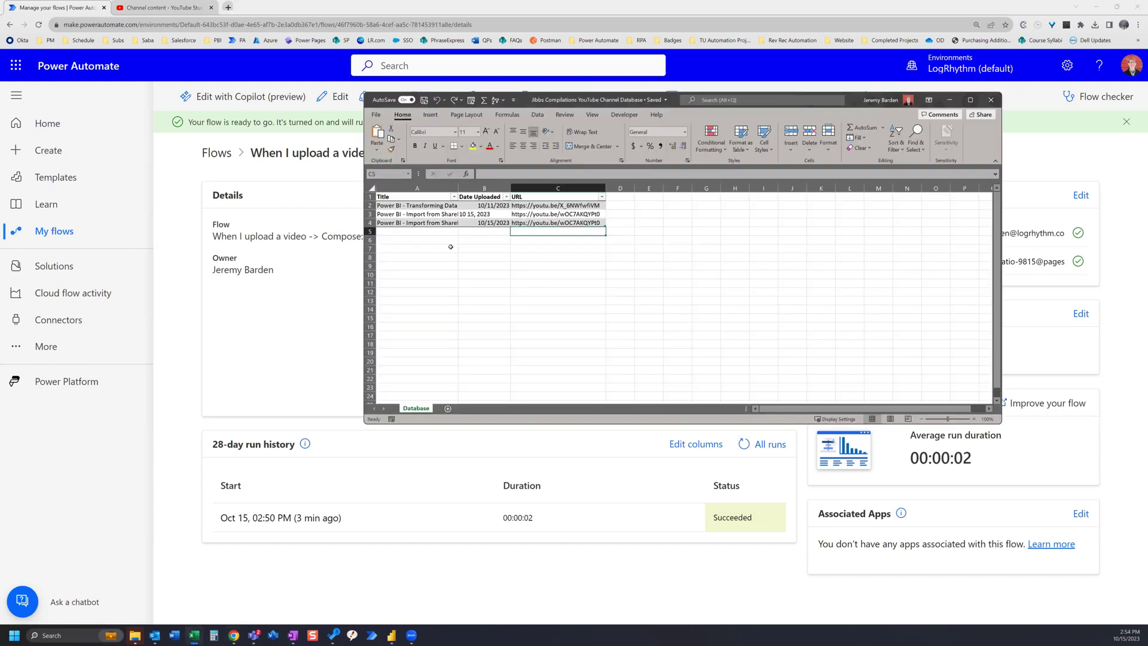
click(370, 223)
click(370, 215)
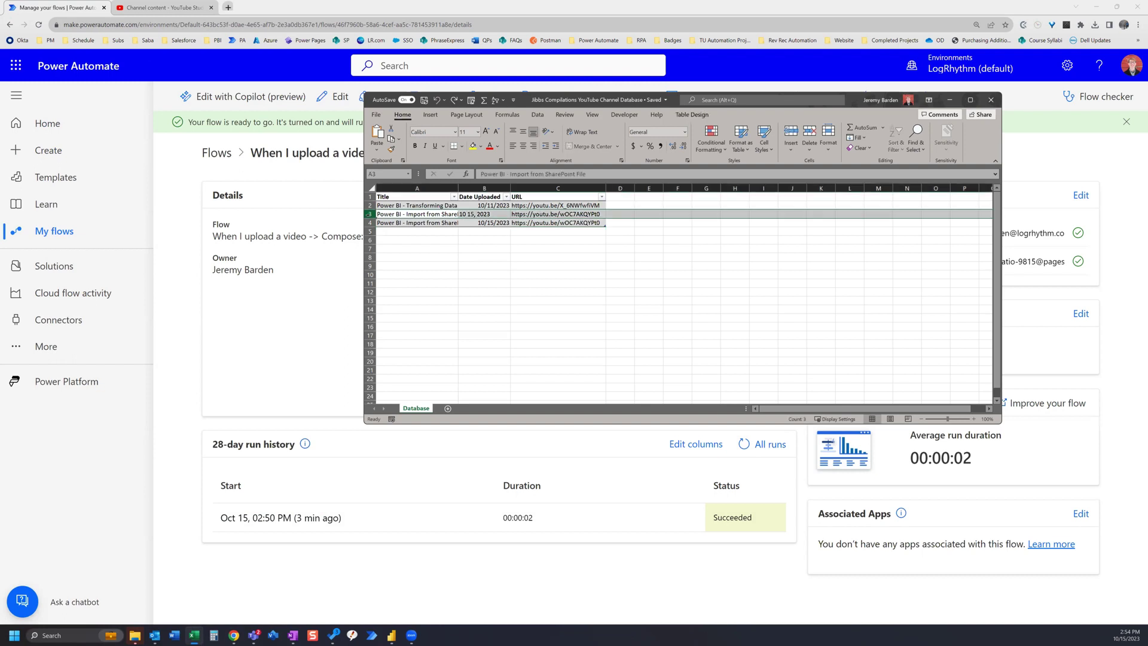
drag(370, 214, 371, 214)
click(497, 214)
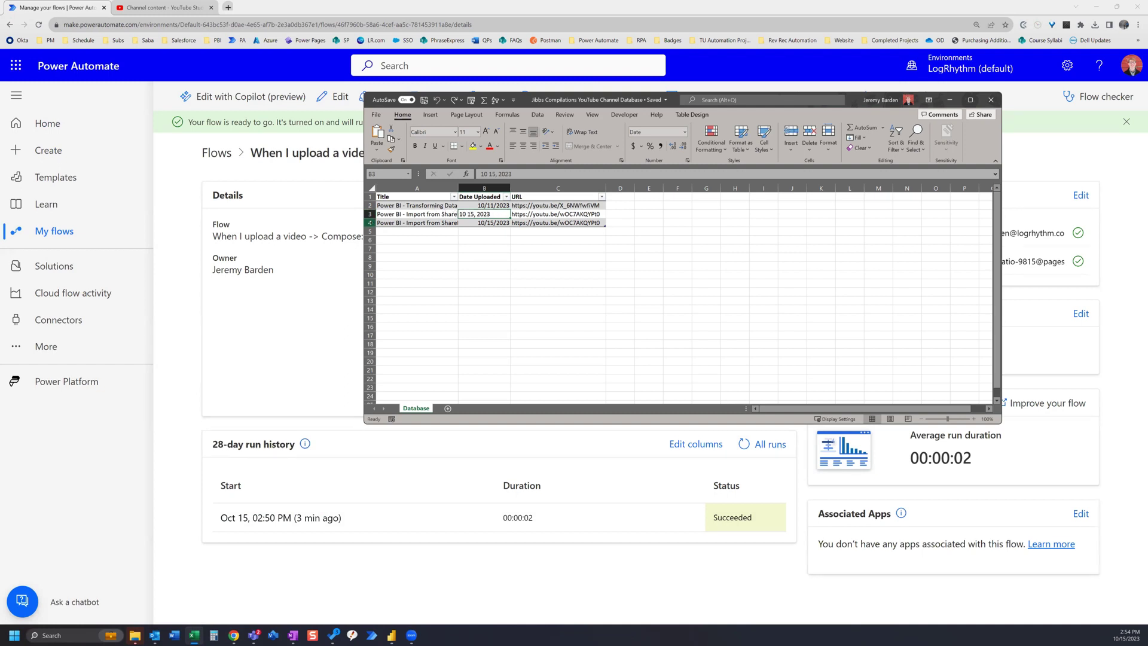
click(370, 222)
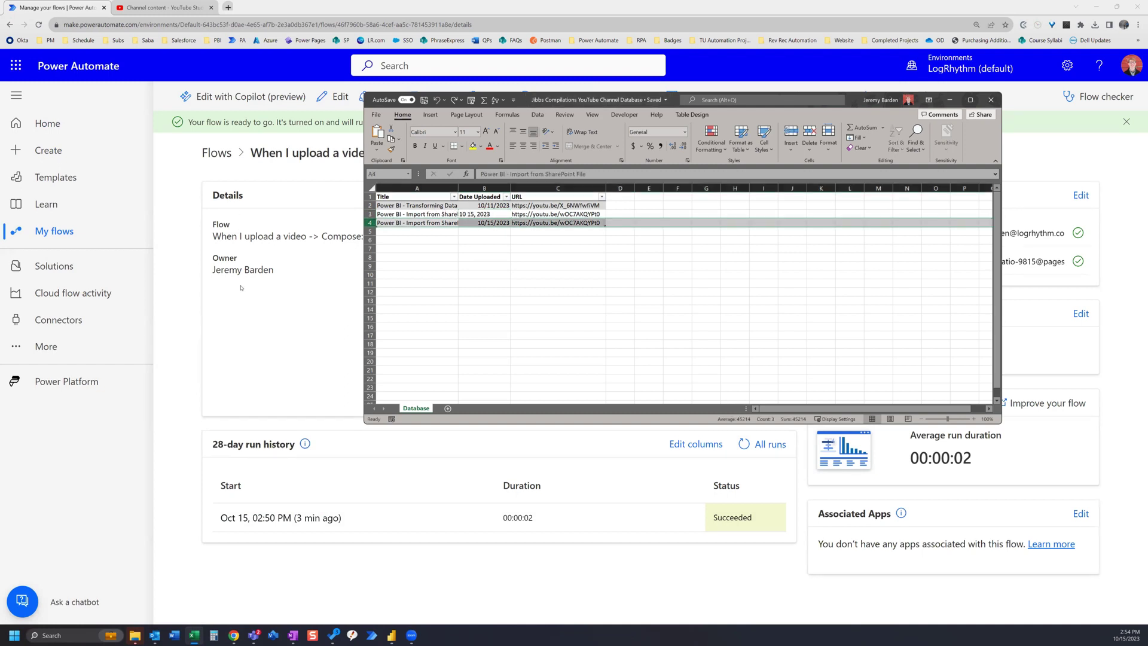
click(241, 287)
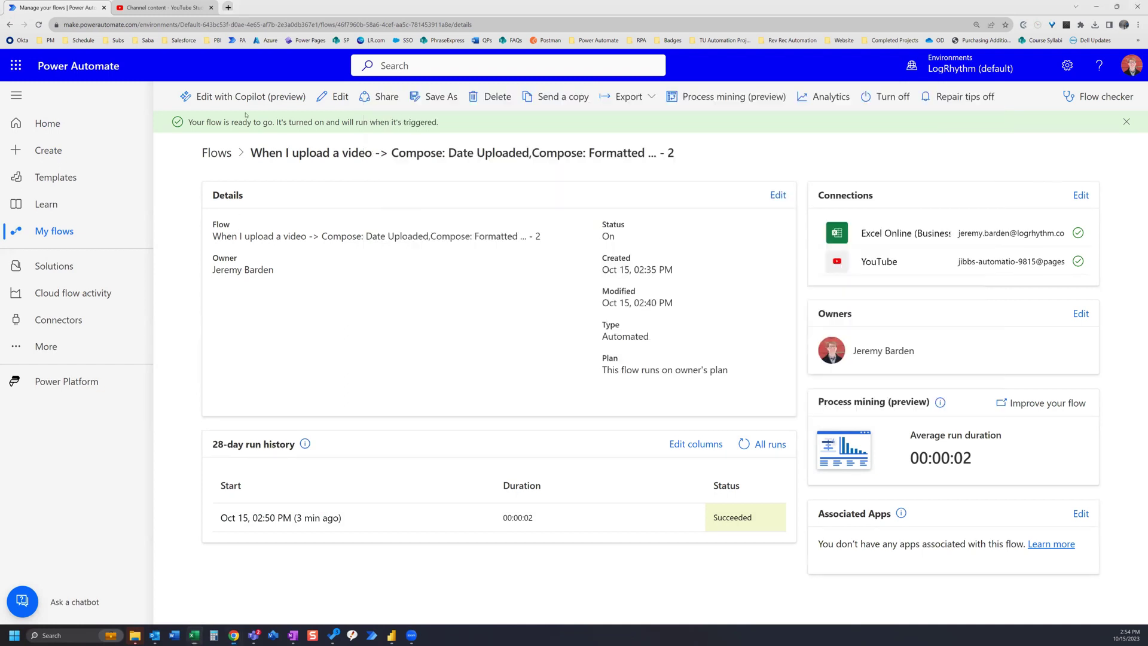
Edit the flow's Compose: Formatted Date Uploaded expression to use the date format 'MM/dd/yyyy', and save the flow.
click(339, 98)
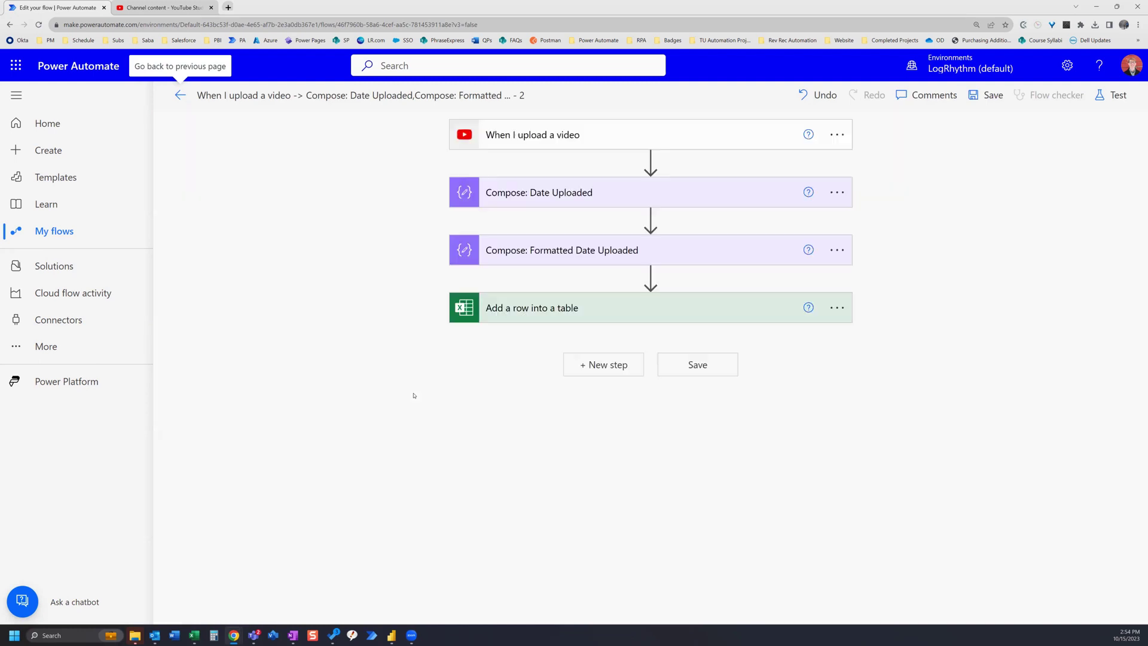
click(604, 250)
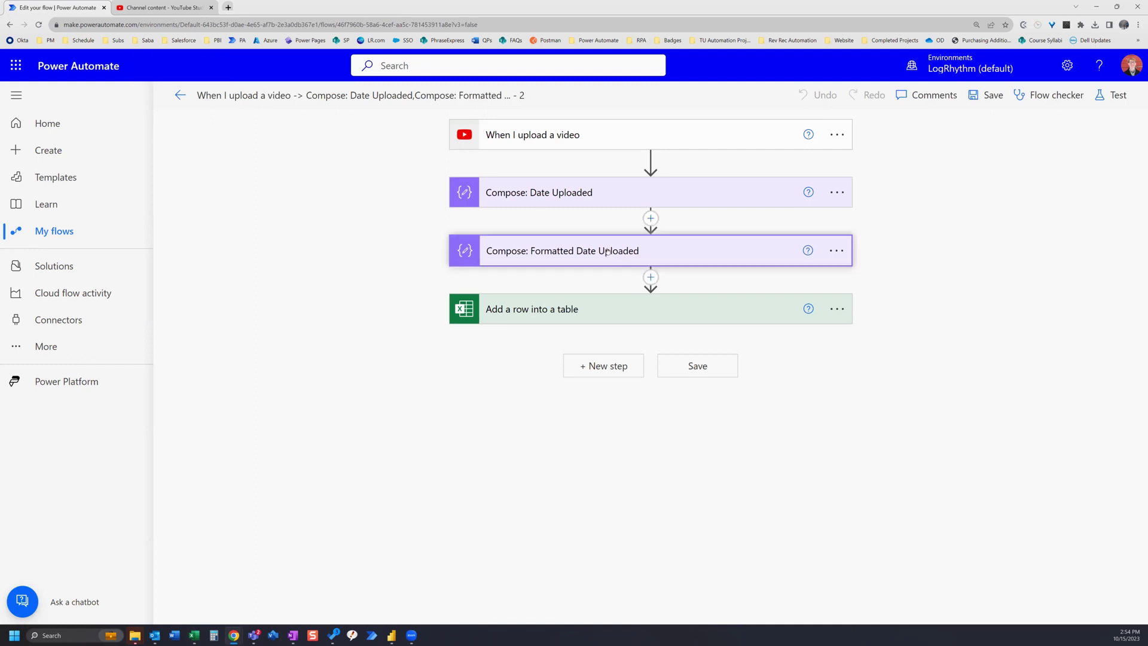
click(604, 281)
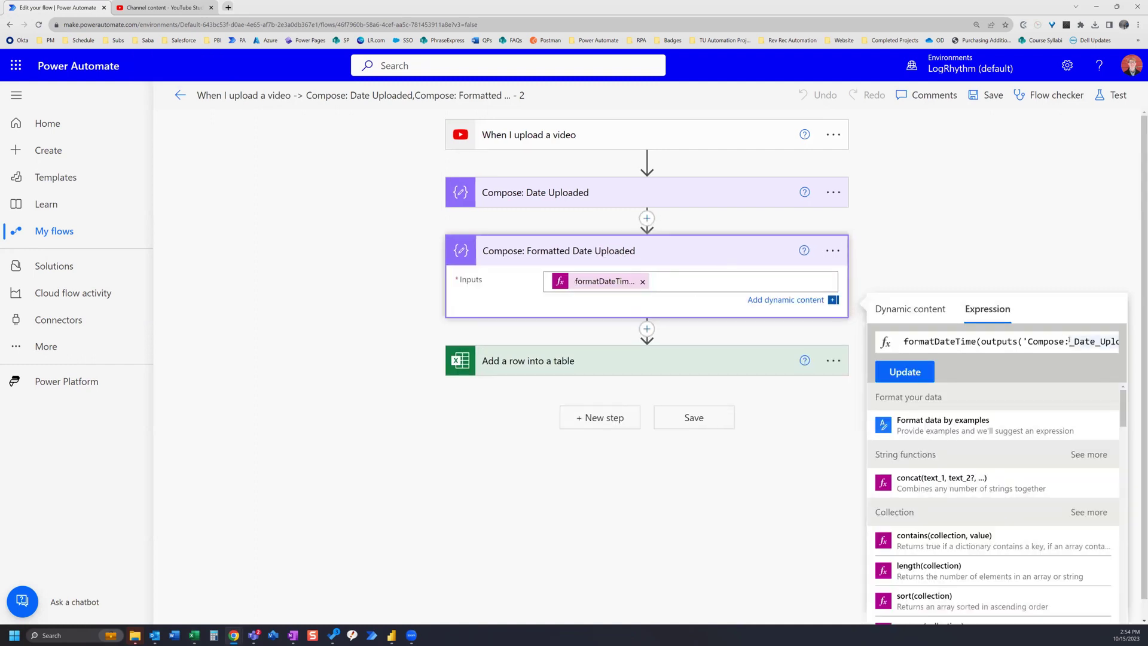
key(Right)
key(Right)
key(Right)
key(Right)
key(Right)
key(Right)
key(Right)
key(Right)
key(Right)
key(Right)
key(Right)
key(Right)
key(Right)
key(Right)
key(Right)
key(Right)
key(Right)
key(Right)
key(Right)
key(Right)
key(Right)
key(Right)
key(Right)
key(Right)
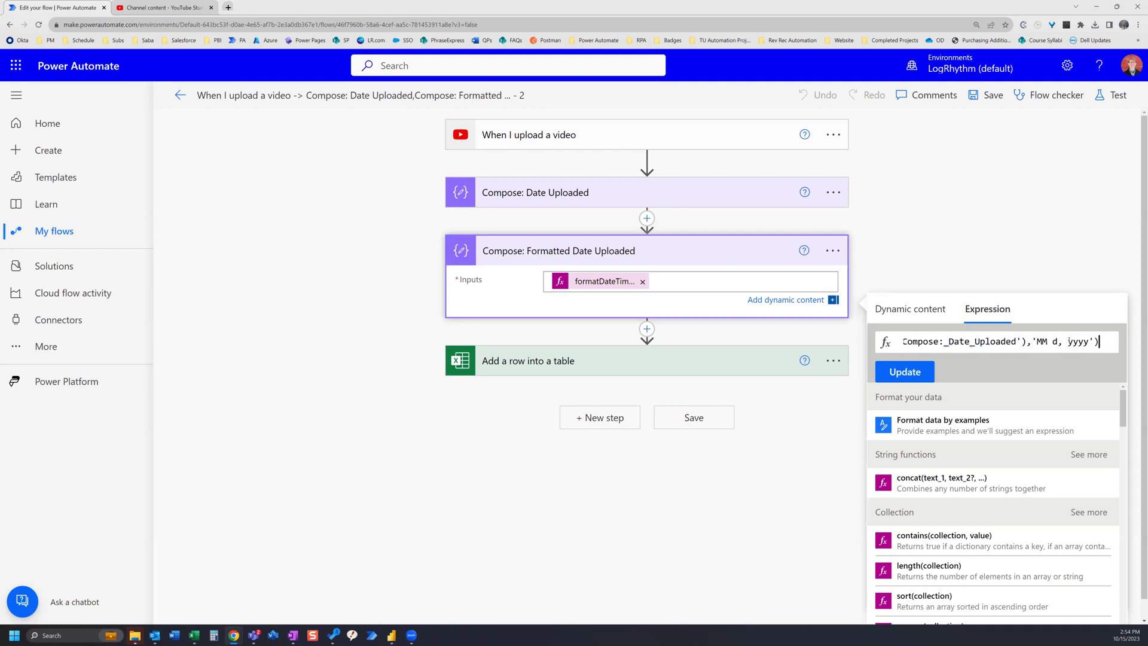
click(1047, 341)
key(Right)
key(Right)
key(Right)
key(BackSpace)
key(BackSpace)
key(BackSpace)
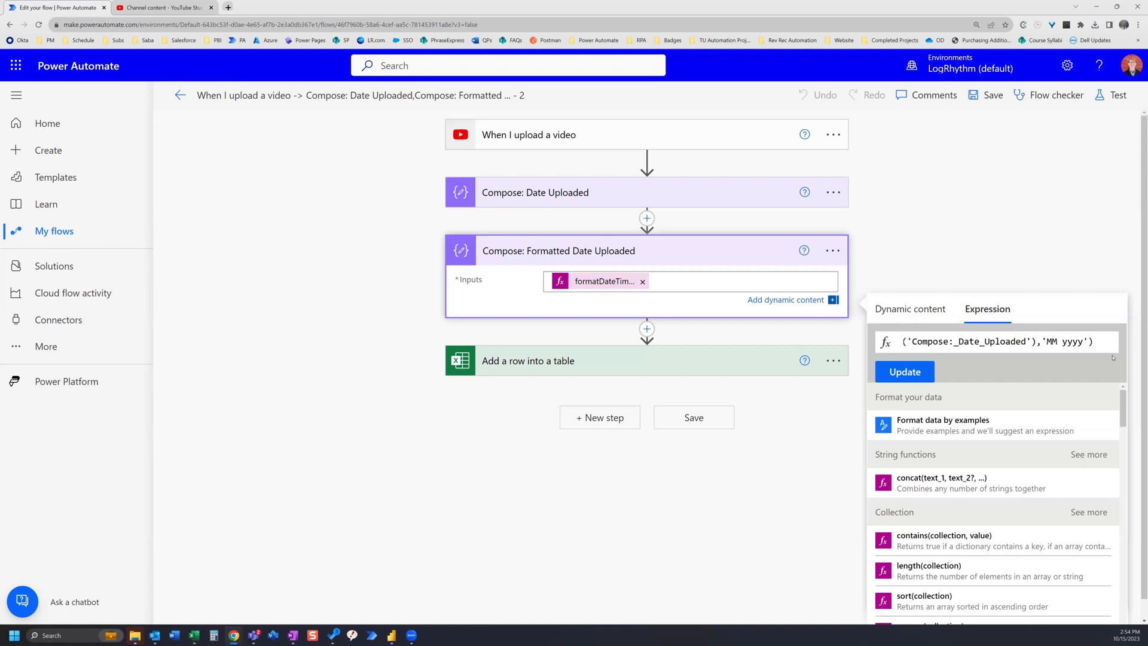
key(BackSpace)
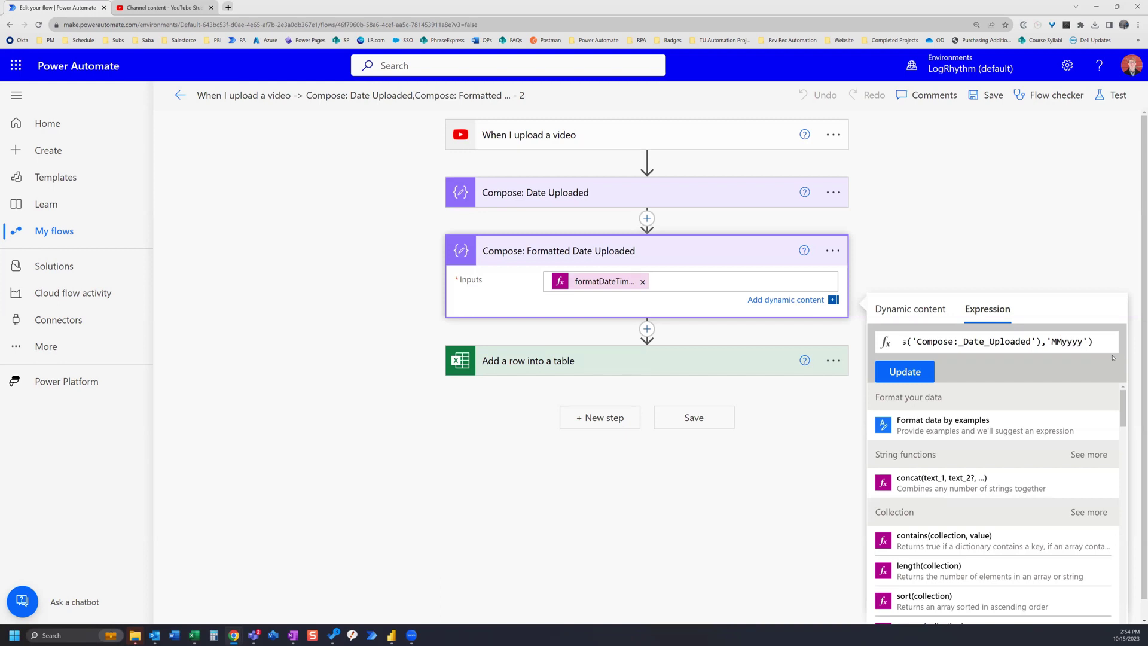
text(/dd/)
click(911, 371)
click(981, 95)
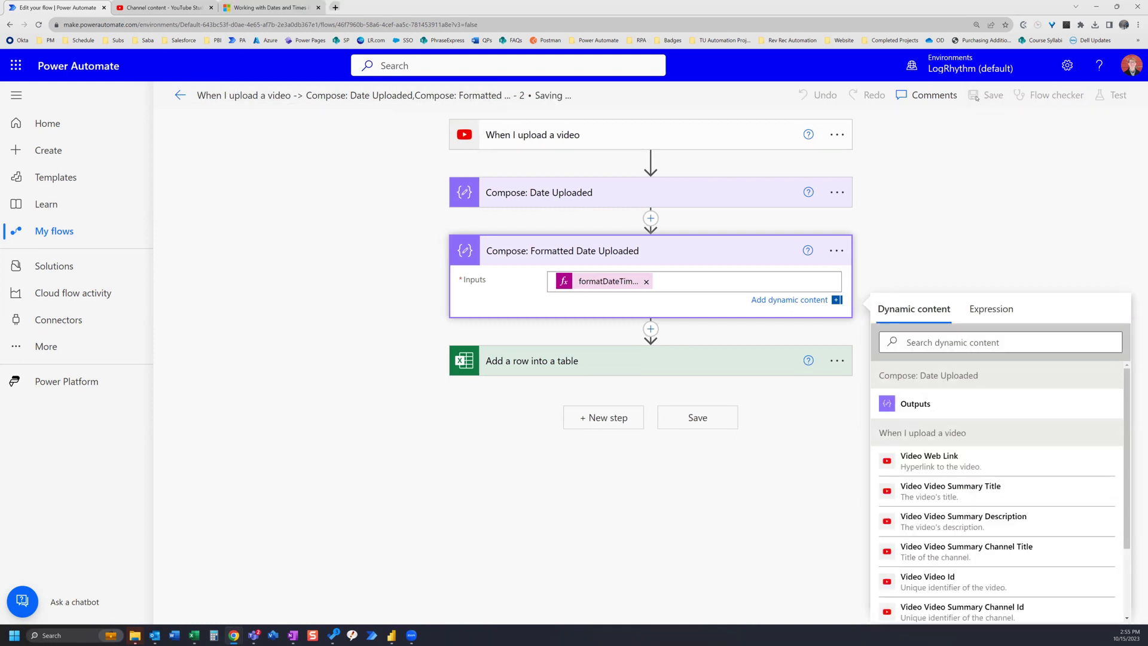